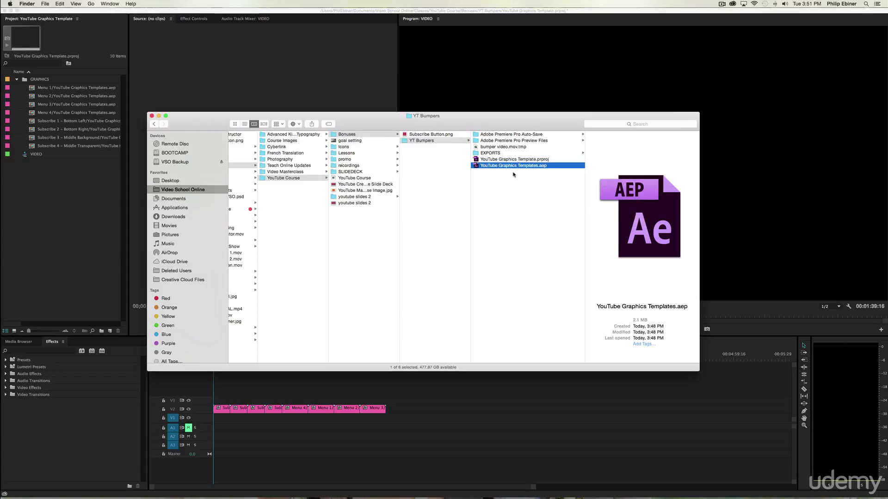
- Open YouTube Graphics Template.prproj from Bonuses > YT Bumpers in Premiere Pro
{"action": "left_click", "coordinate": [537, 187]}
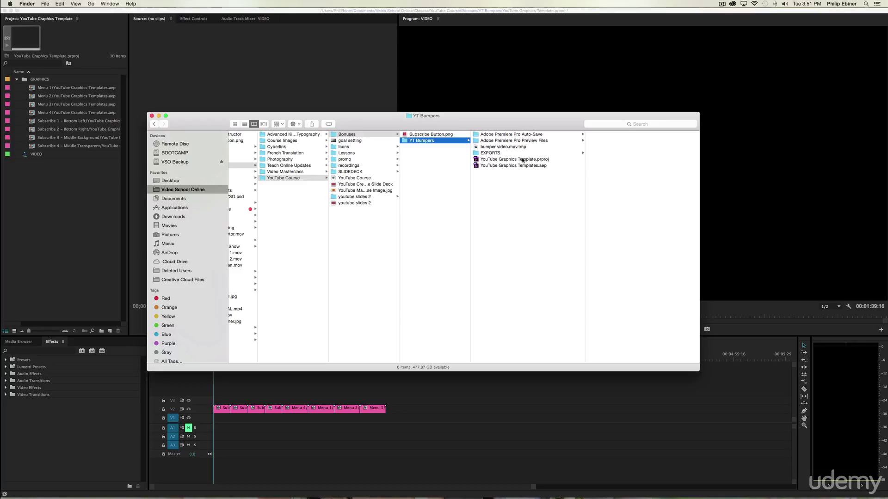
{"action": "double_click", "coordinate": [523, 161]}
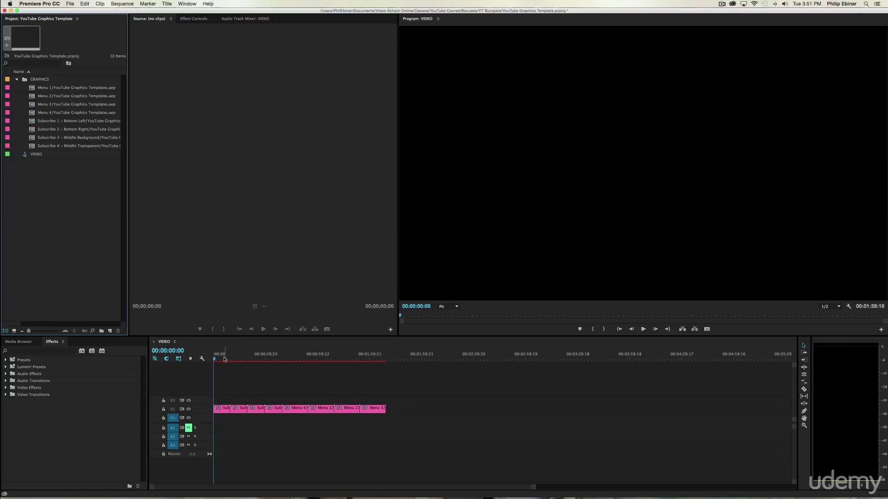
- Scrub the VIDEO sequence to preview its graphics, then bring Finder to the front
{"action": "left_click_drag", "start_coordinate": [220, 358], "coordinate": [333, 359]}
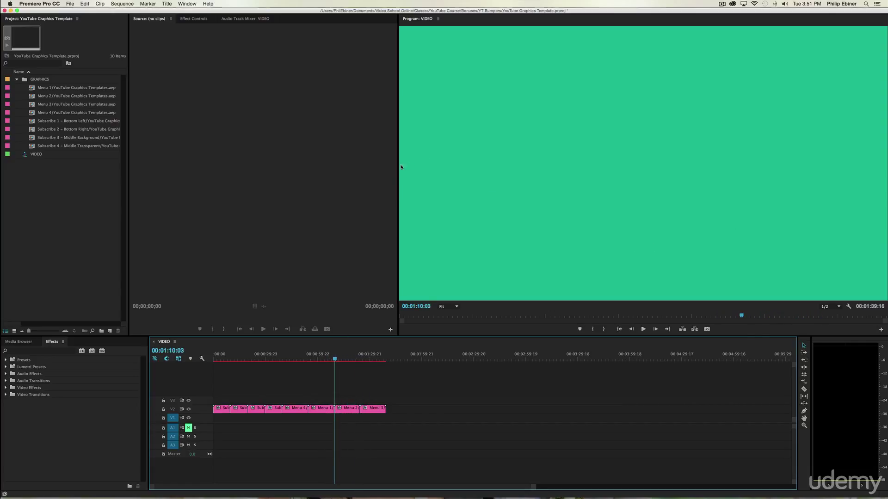
{"action": "key", "text": "super+Tab"}
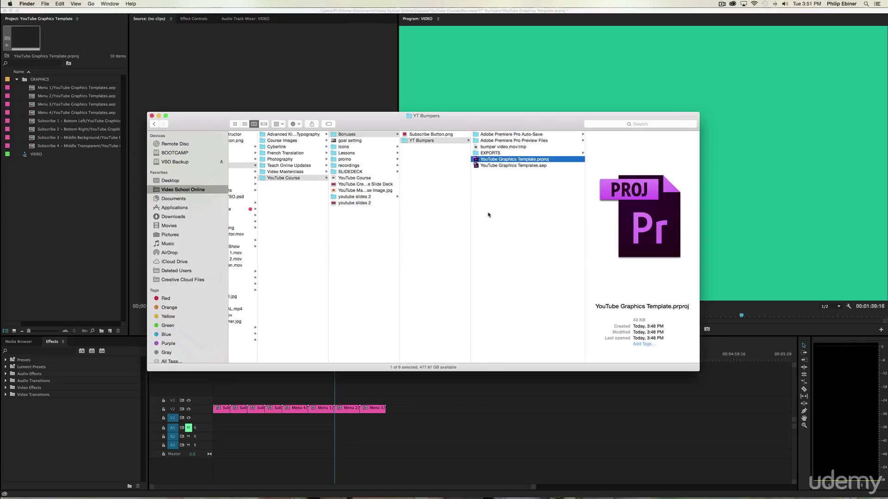
- Drag MVI_1383.MOV from Lessons > recordings into Premiere's Project panel
{"action": "left_click", "coordinate": [345, 153]}
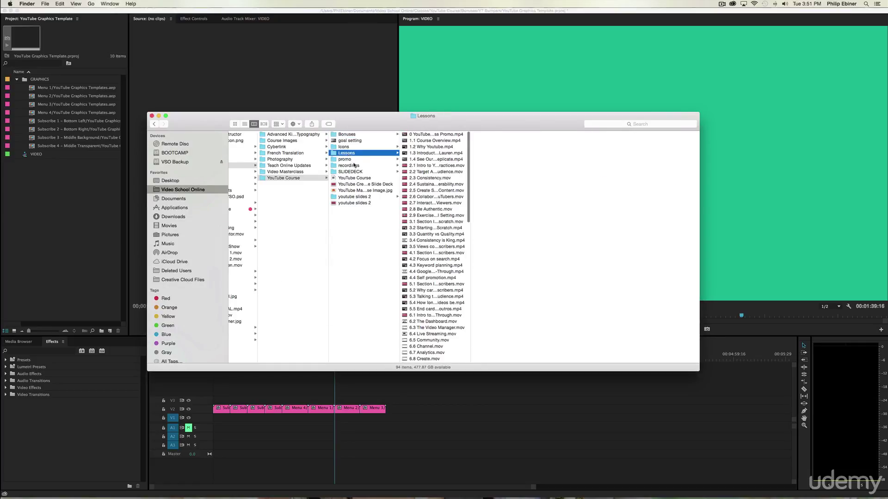
{"action": "left_click", "coordinate": [353, 166]}
{"action": "left_click_drag", "start_coordinate": [425, 172], "coordinate": [67, 216]}
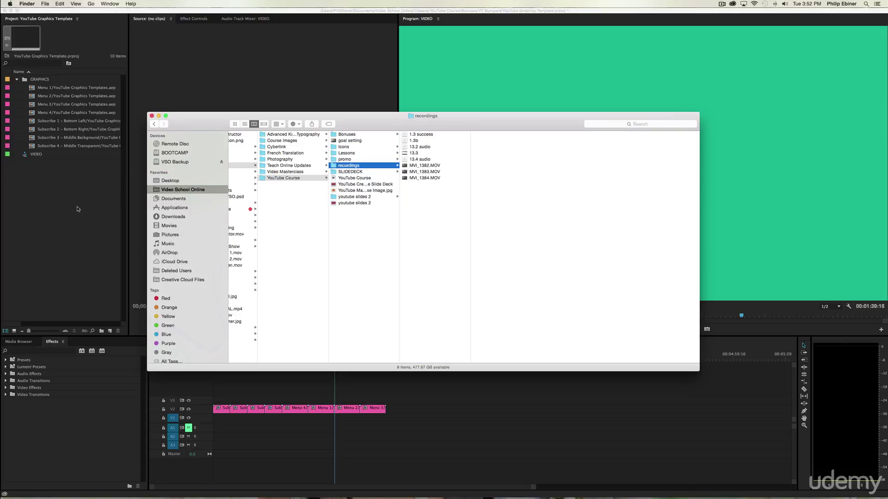
{"action": "left_click", "coordinate": [79, 209]}
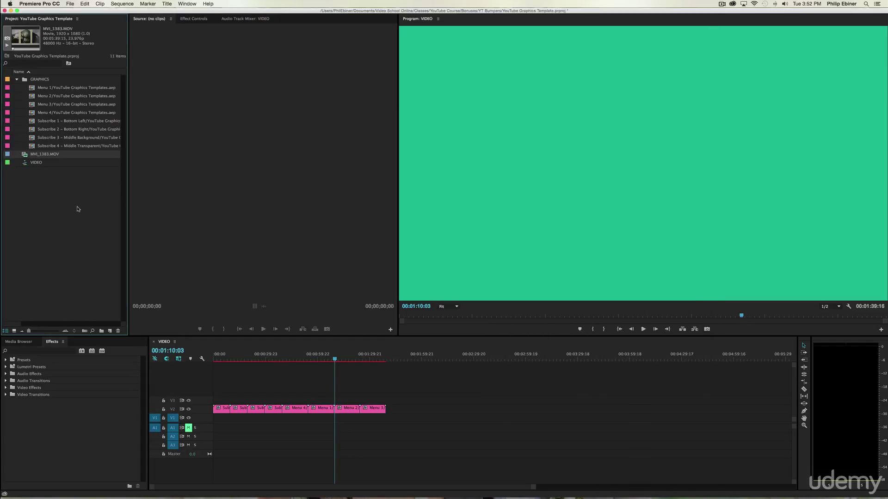
- Load MVI_1383.MOV in the Source monitor and drop it on V1 at 00:00:00:00
{"action": "double_click", "coordinate": [24, 157]}
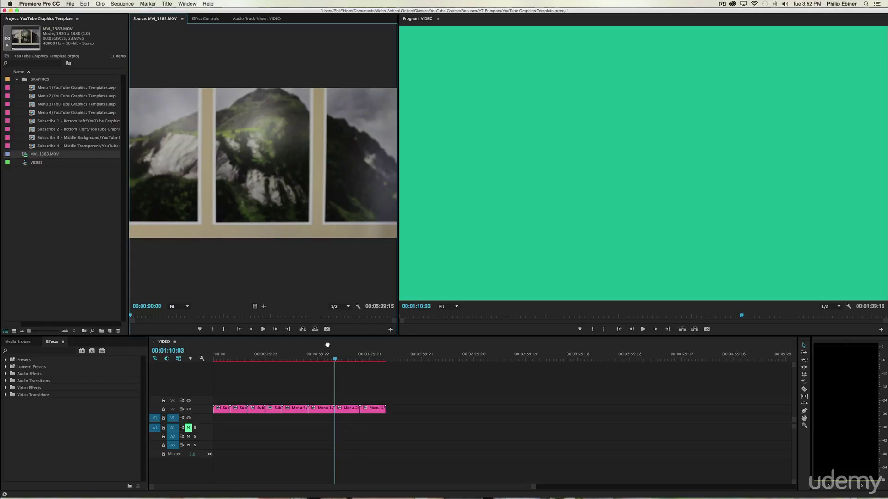
{"action": "left_click_drag", "start_coordinate": [327, 345], "coordinate": [231, 417]}
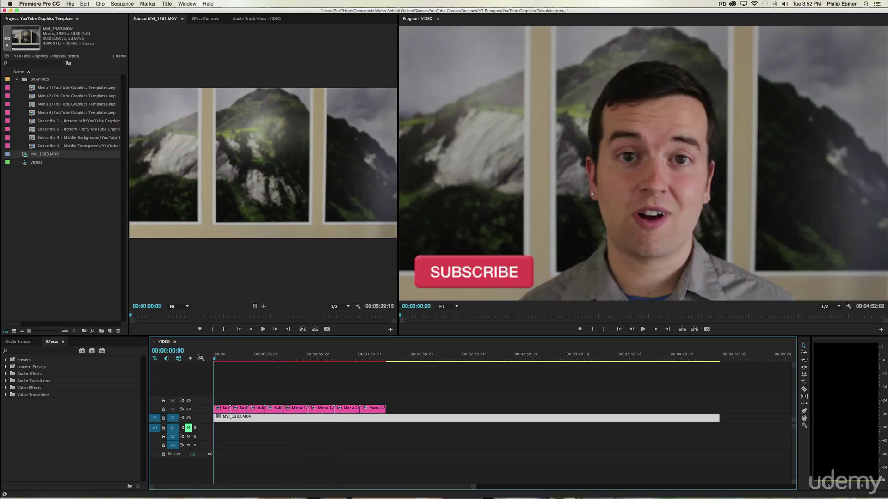
- Play the sequence with V2 targeted through to the end-screen menu, then switch to Finder
{"action": "key", "text": "space"}
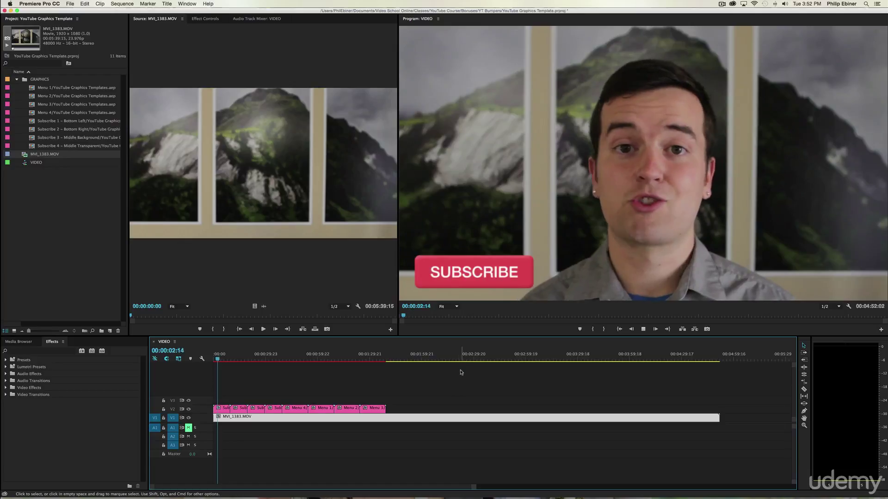
{"action": "key", "text": "End"}
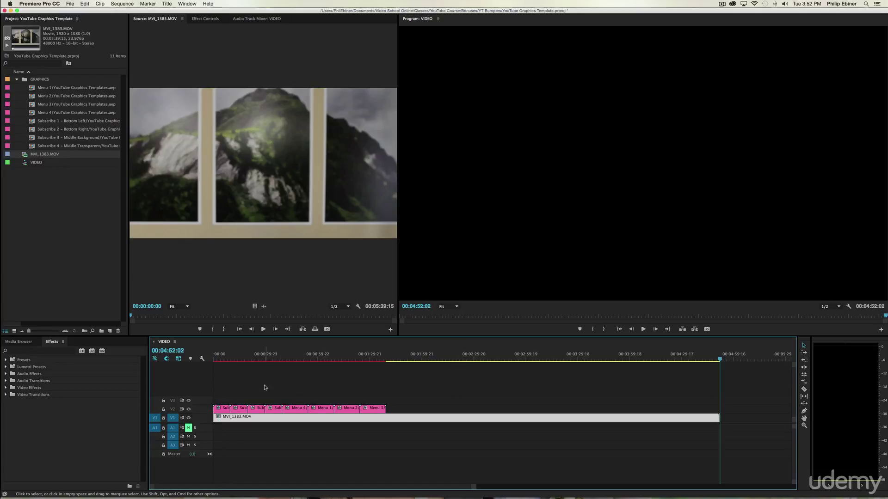
{"action": "left_click", "coordinate": [231, 359]}
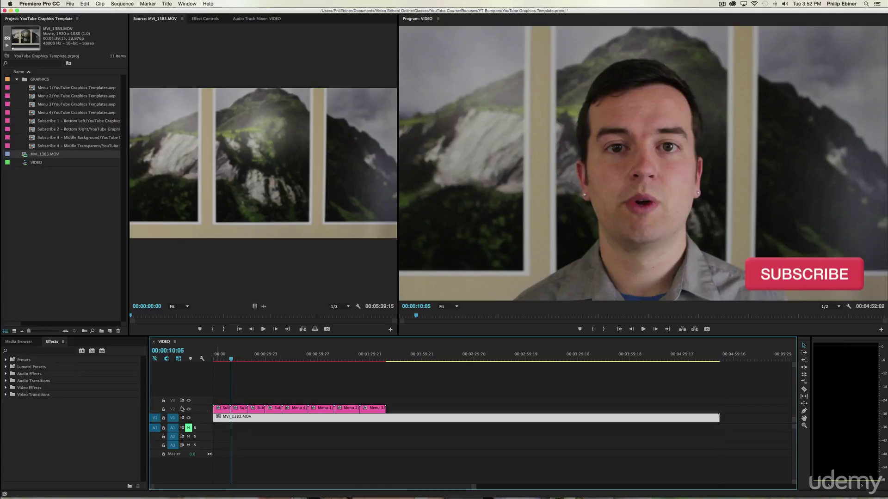
{"action": "left_click", "coordinate": [172, 409]}
{"action": "key", "text": "space"}
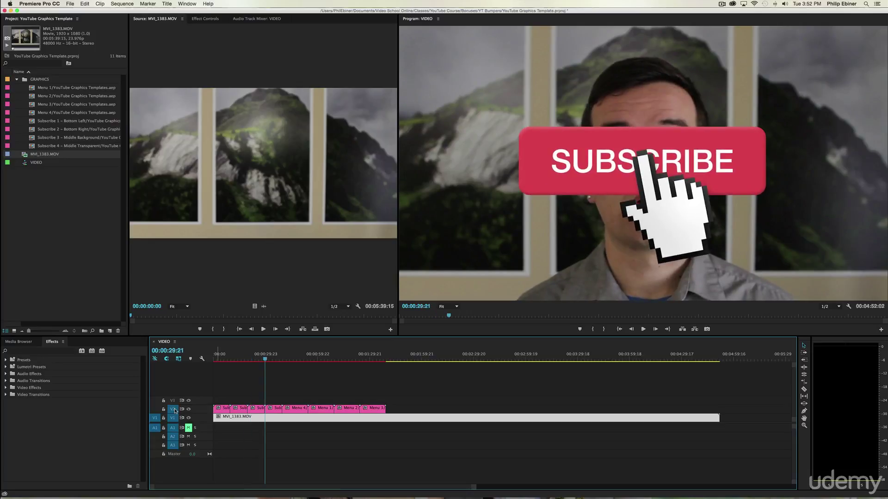
{"action": "key", "text": "space"}
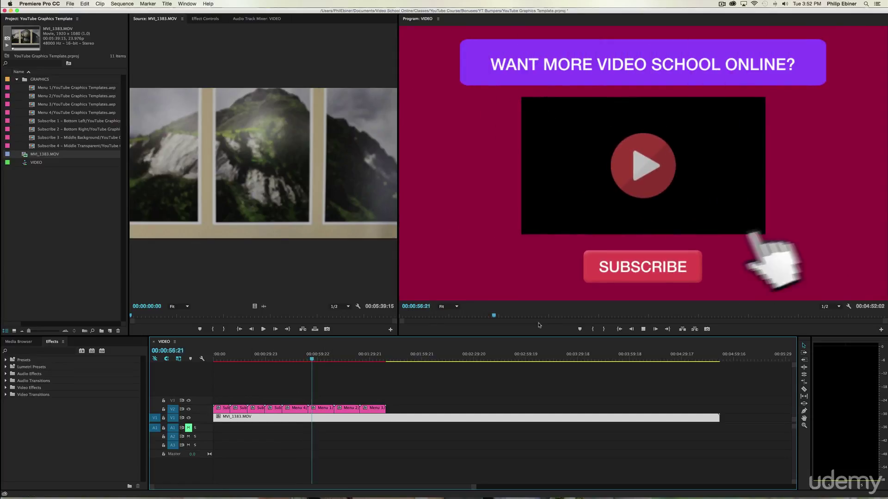
{"action": "left_click", "coordinate": [396, 417]}
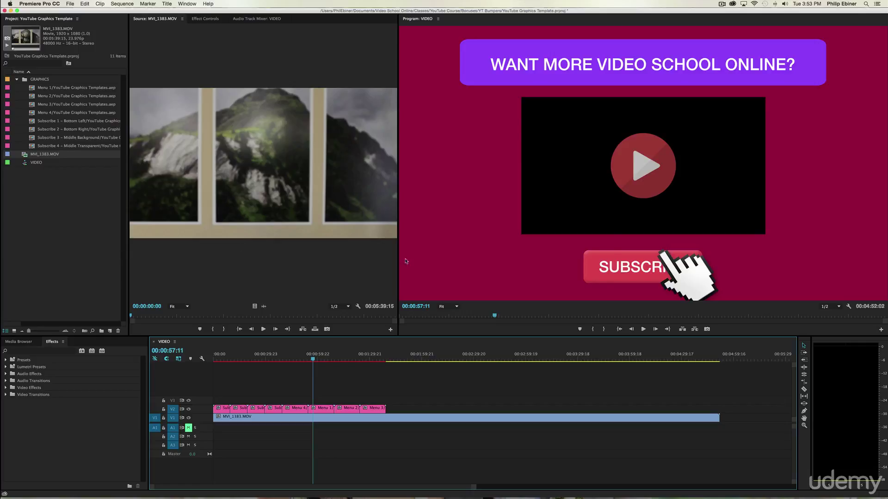
{"action": "key", "text": "super+Tab"}
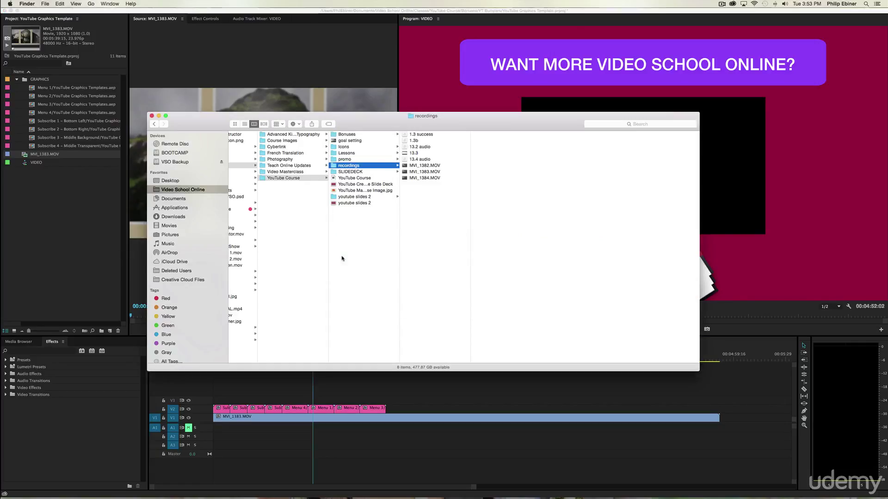
- Open YouTube Graphics Templates.aep from Bonuses > YT Bumpers in After Effects
{"action": "left_click", "coordinate": [366, 135]}
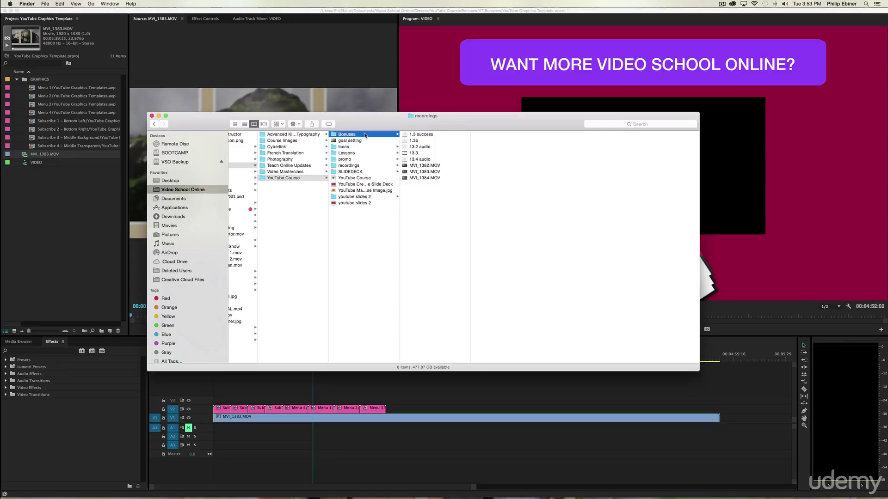
{"action": "left_click", "coordinate": [448, 140]}
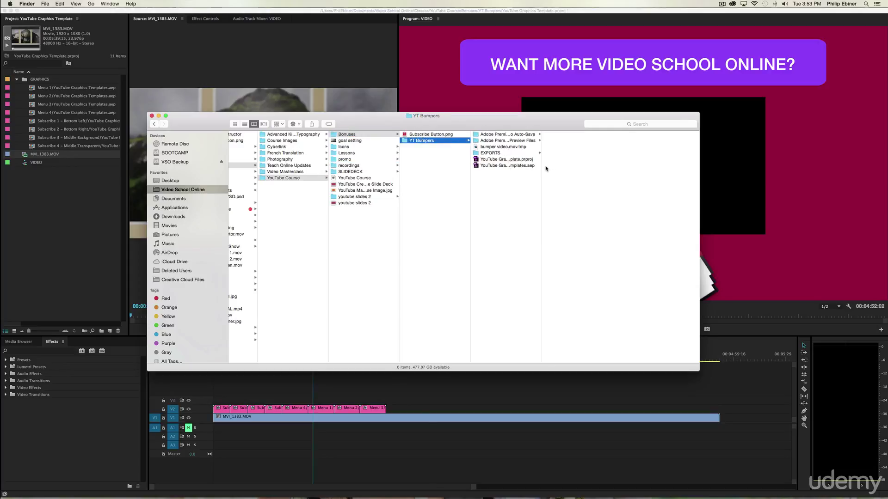
{"action": "left_click_drag", "start_coordinate": [541, 167], "coordinate": [585, 171]}
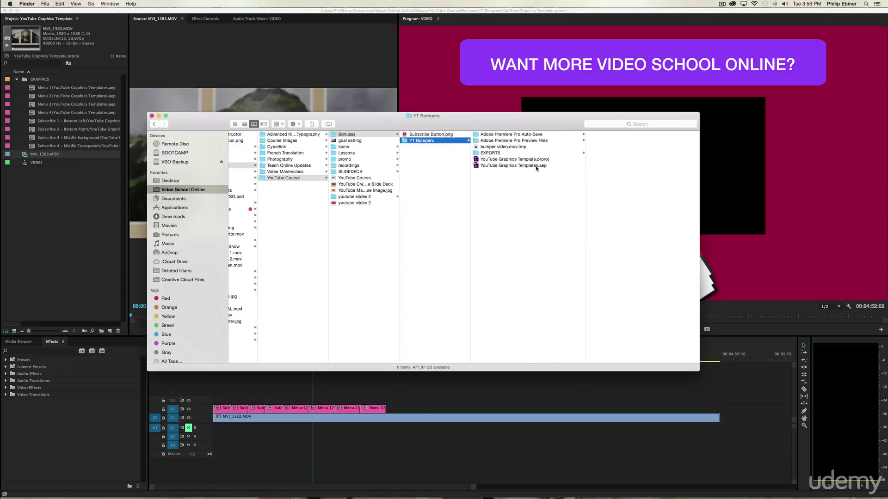
{"action": "double_click", "coordinate": [508, 165]}
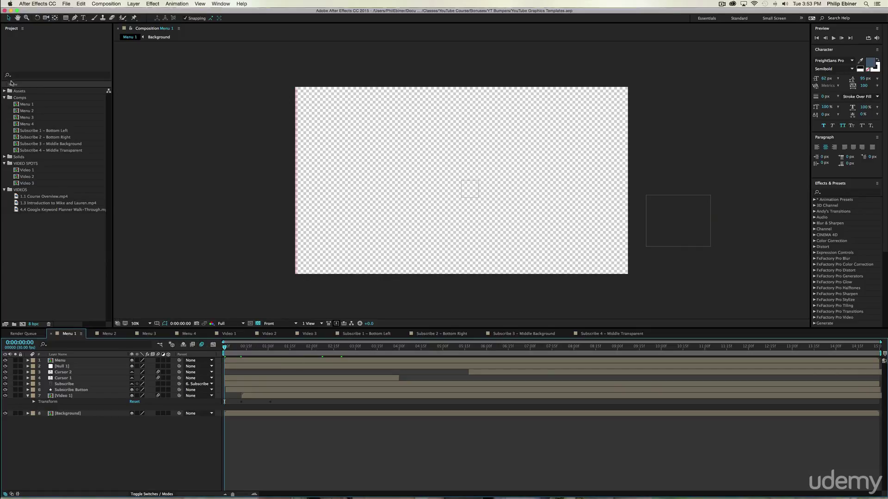
- Select the Menu 1 comp in the Comps folder, then switch back to Premiere Pro
{"action": "left_click", "coordinate": [28, 104]}
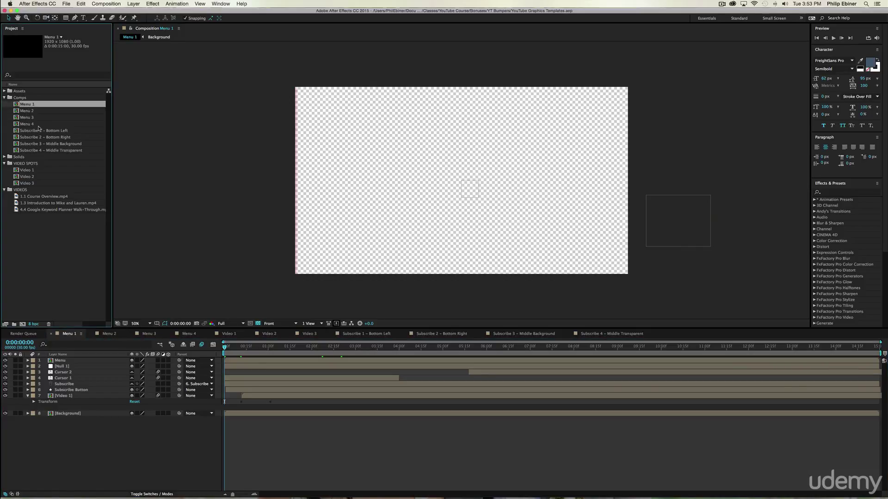
{"action": "key", "text": "super+Tab"}
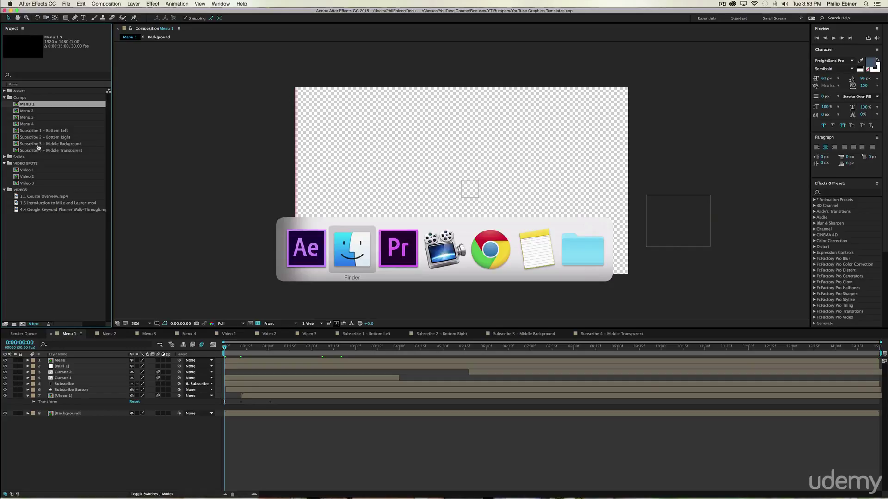
{"action": "key", "text": "super+Tab"}
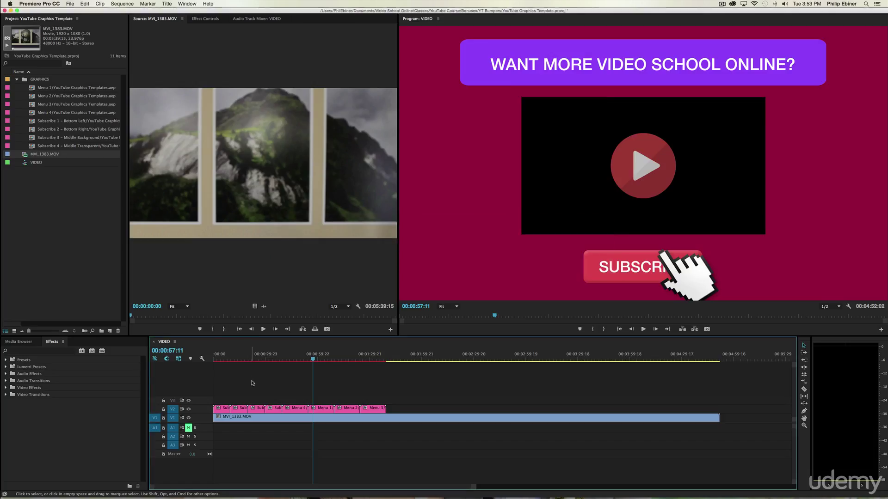
- Zoom the timeline and scrub the bottom-left, bottom-right subscribe and menu end-screen graphics
{"action": "key", "text": "="}
{"action": "key", "text": "="}
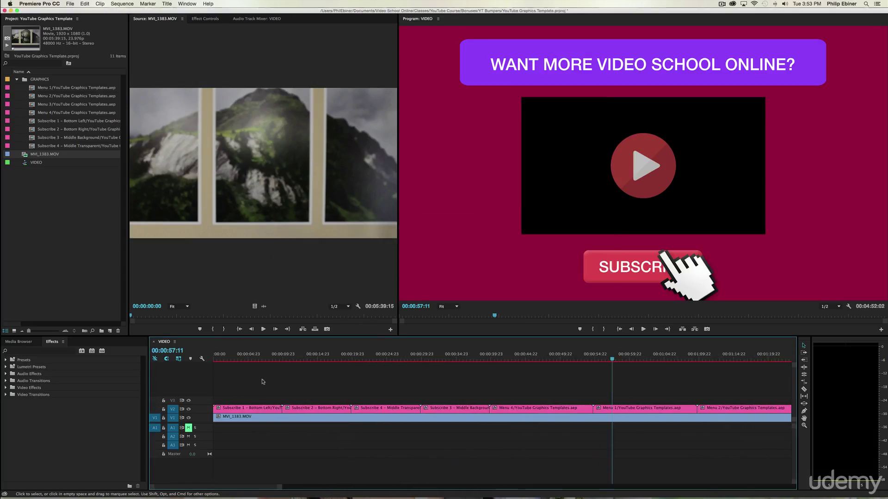
{"action": "left_click_drag", "start_coordinate": [254, 360], "coordinate": [271, 360]}
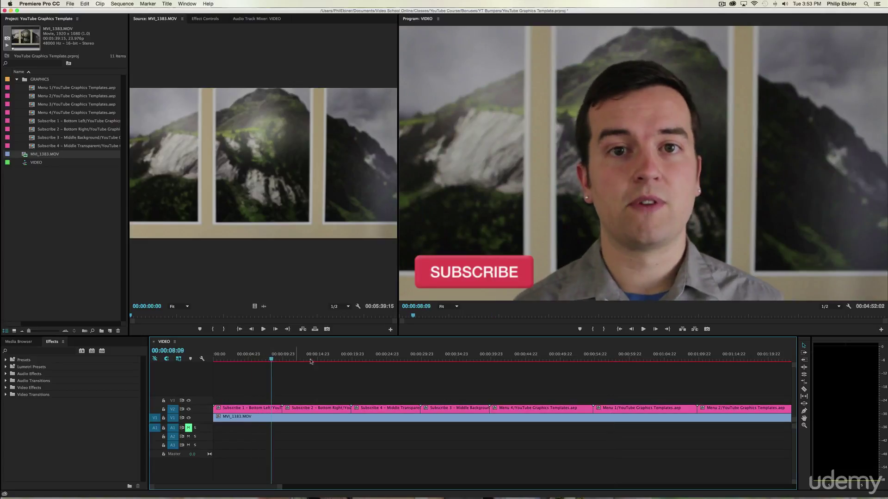
{"action": "left_click", "coordinate": [336, 363]}
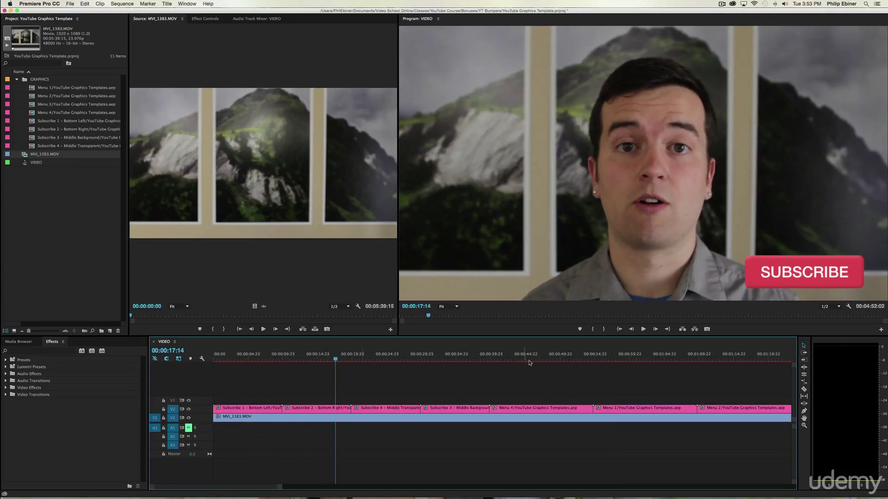
{"action": "key", "text": "-"}
{"action": "left_click_drag", "start_coordinate": [416, 360], "coordinate": [388, 358]}
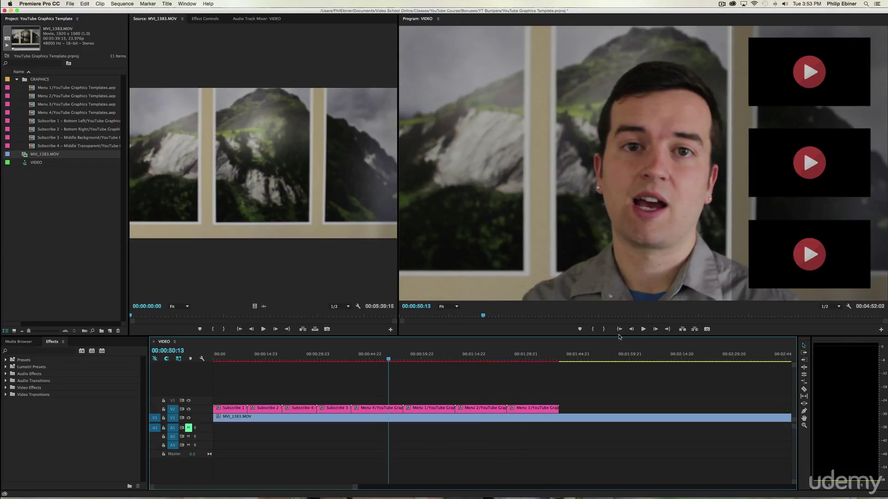
{"action": "key", "text": "super+Tab"}
{"action": "left_click", "coordinate": [351, 253]}
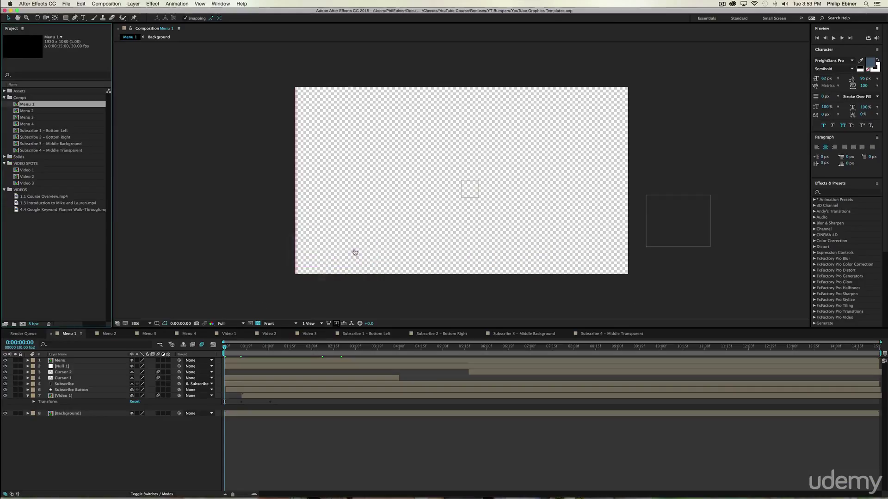
{"action": "left_click", "coordinate": [33, 275]}
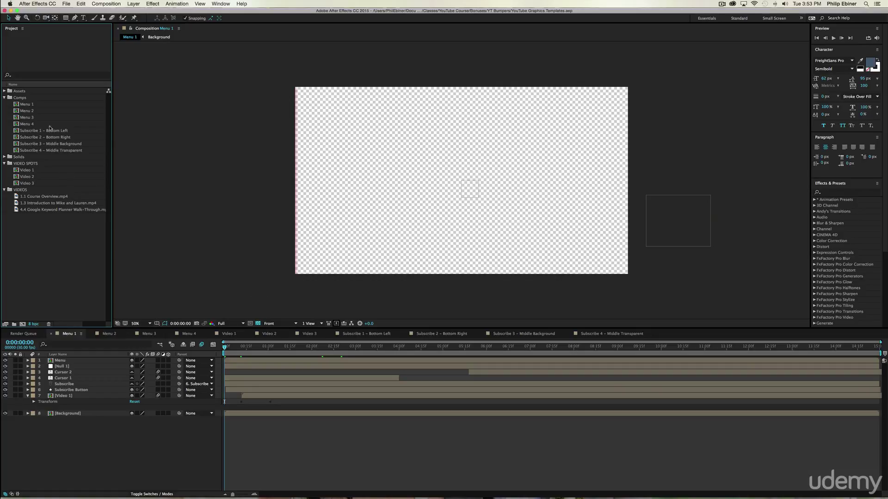
{"action": "left_click", "coordinate": [26, 105]}
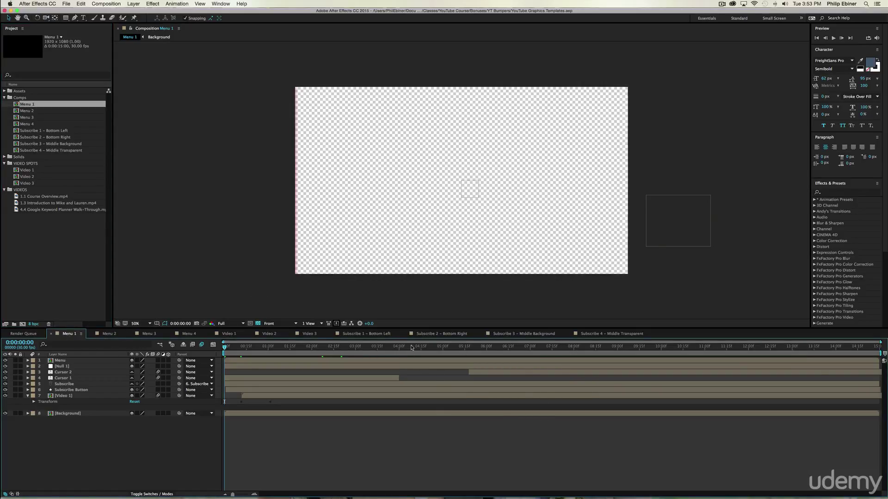
{"action": "left_click_drag", "start_coordinate": [229, 349], "coordinate": [362, 361]}
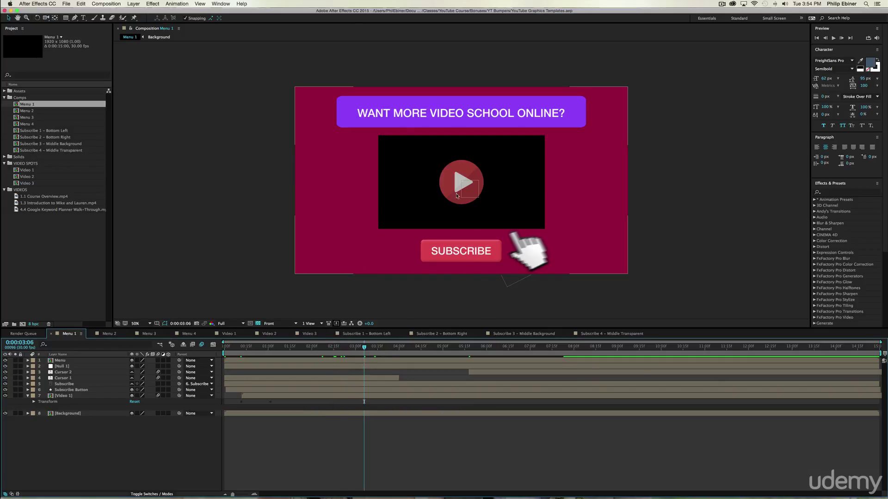
{"action": "left_click", "coordinate": [328, 377]}
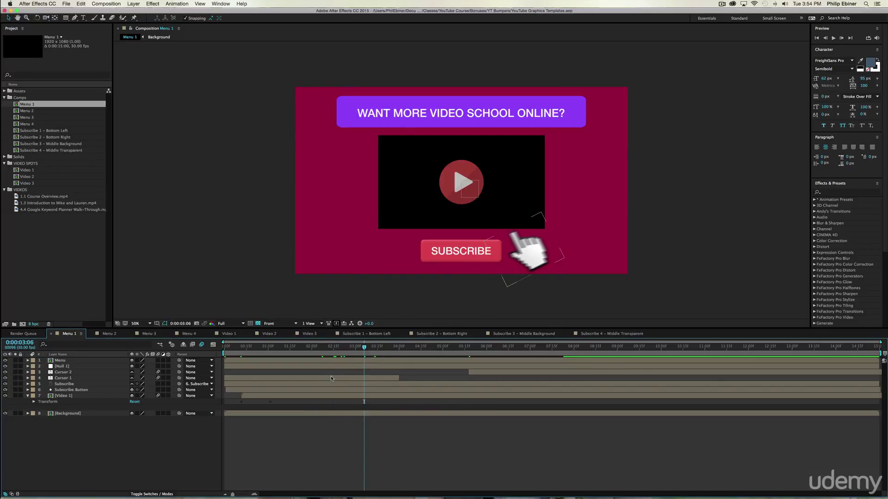
{"action": "left_click", "coordinate": [420, 177]}
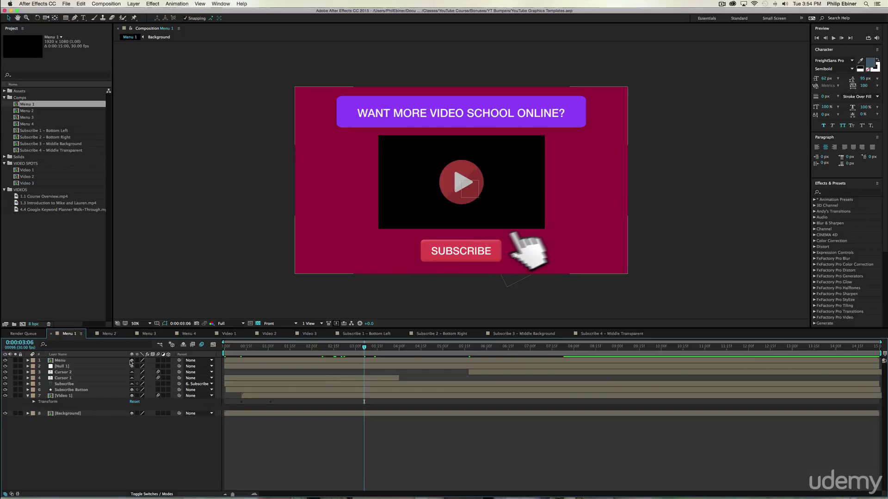
- Preview Menu 3 around four seconds, then open the Video 1 composition
{"action": "double_click", "coordinate": [27, 117]}
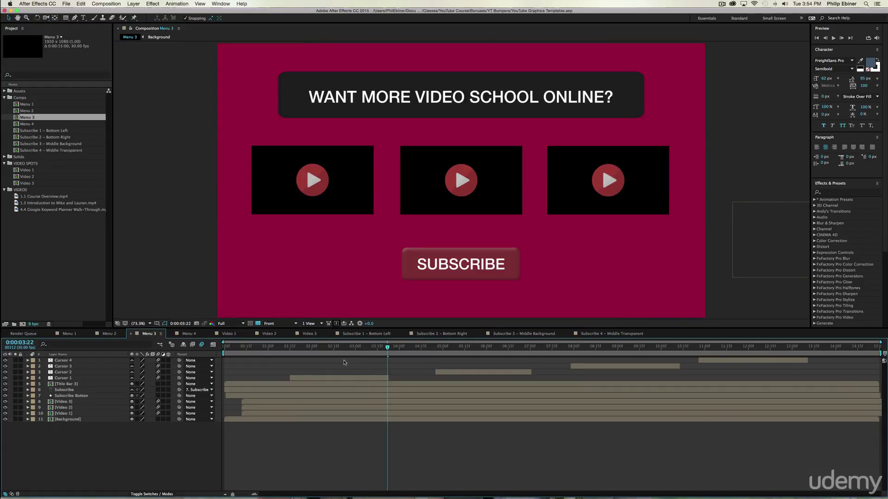
{"action": "left_click_drag", "start_coordinate": [318, 347], "coordinate": [596, 348]}
{"action": "left_click", "coordinate": [406, 347]}
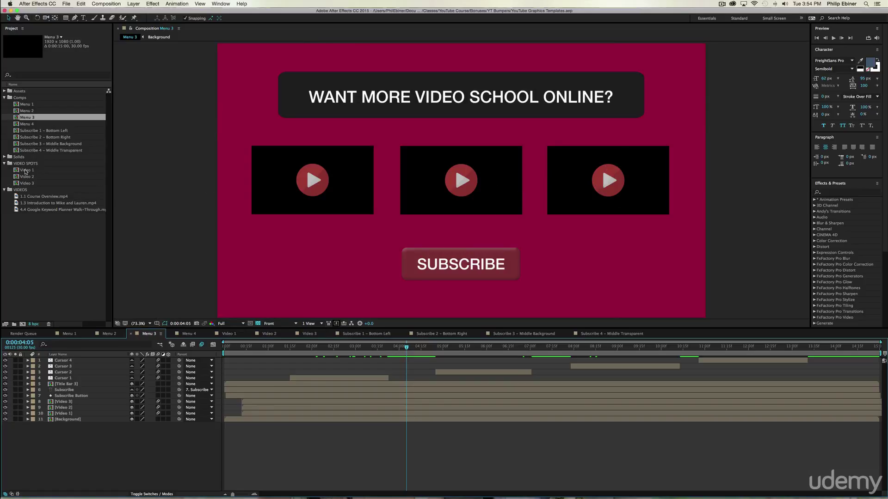
{"action": "double_click", "coordinate": [25, 170]}
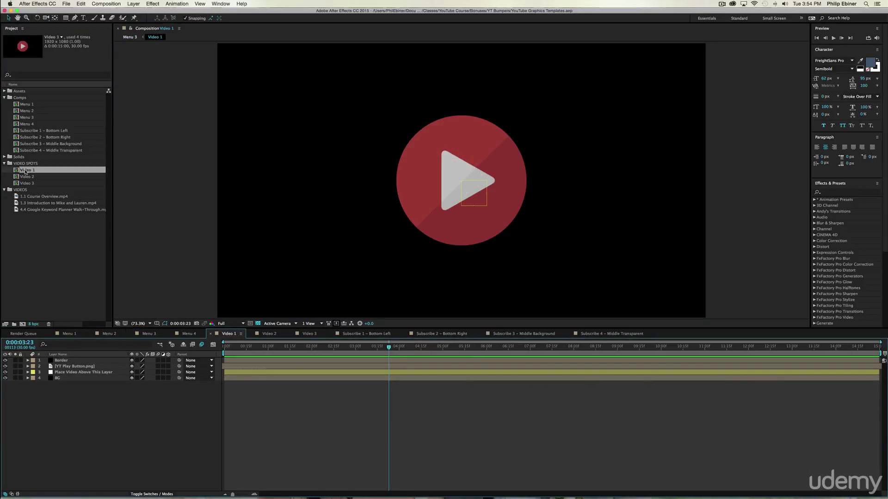
- Delete the three old clips from the VIDEOS project folder and confirm the deletion
{"action": "left_click", "coordinate": [17, 190]}
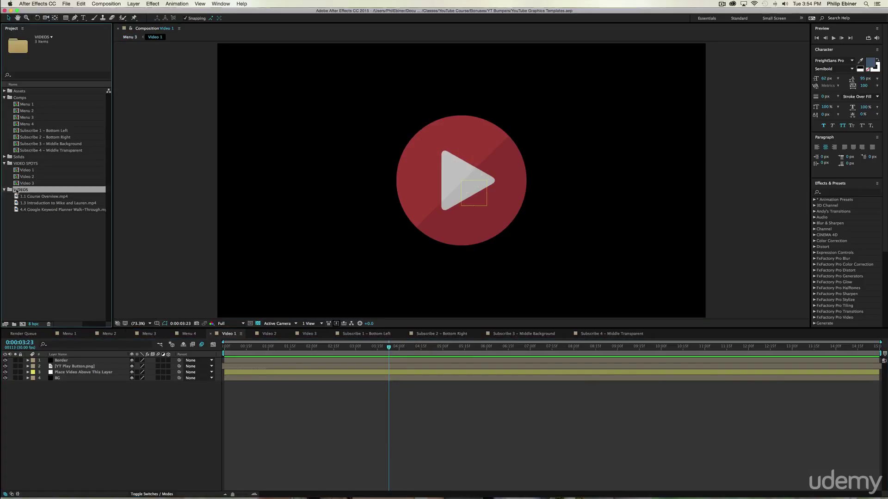
{"action": "key", "text": "Down"}
{"action": "left_click", "coordinate": [39, 211], "text": "shift"}
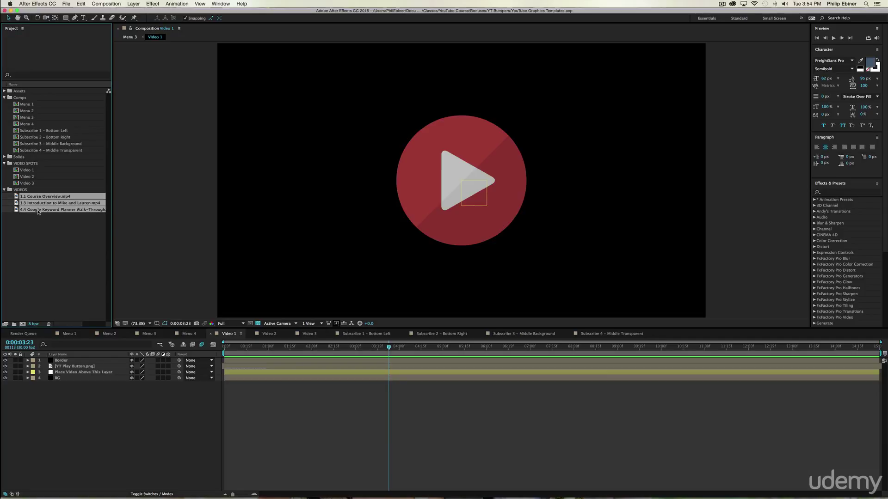
{"action": "key", "text": "Delete"}
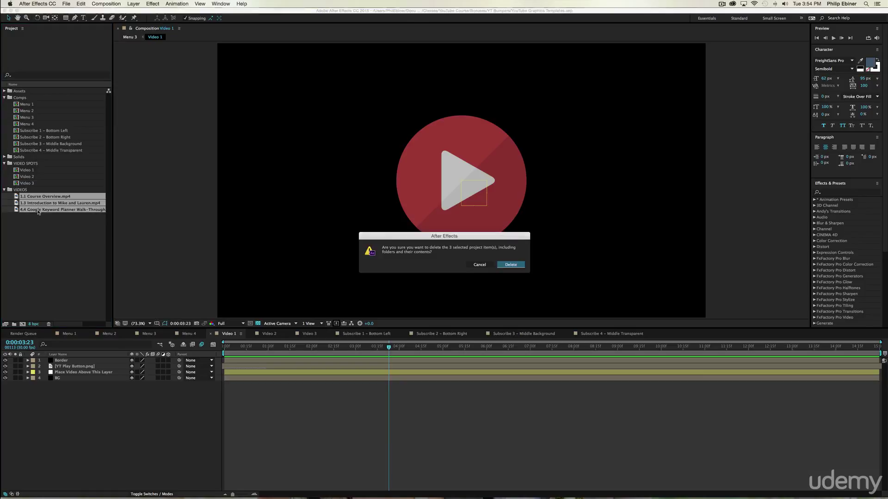
{"action": "left_click", "coordinate": [511, 265]}
{"action": "left_click", "coordinate": [21, 190]}
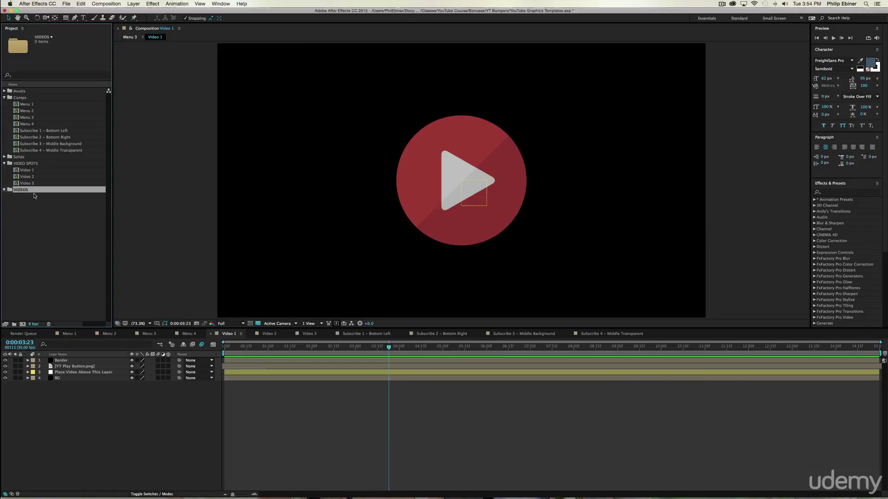
{"action": "key", "text": "super+Tab"}
{"action": "key", "text": "super+Tab"}
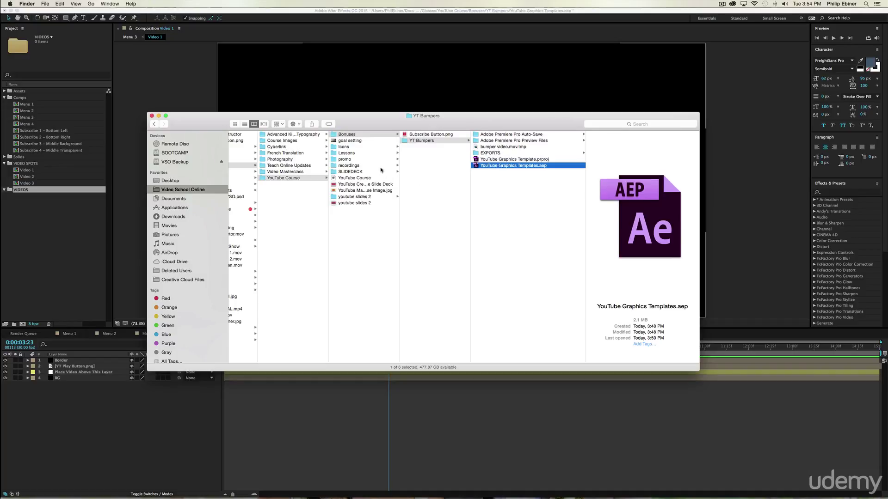
- Drag 1.1 Course Overview.mp4 onto VIDEOS, then 1.3 and 4.3 together into the Project panel
{"action": "left_click", "coordinate": [366, 153]}
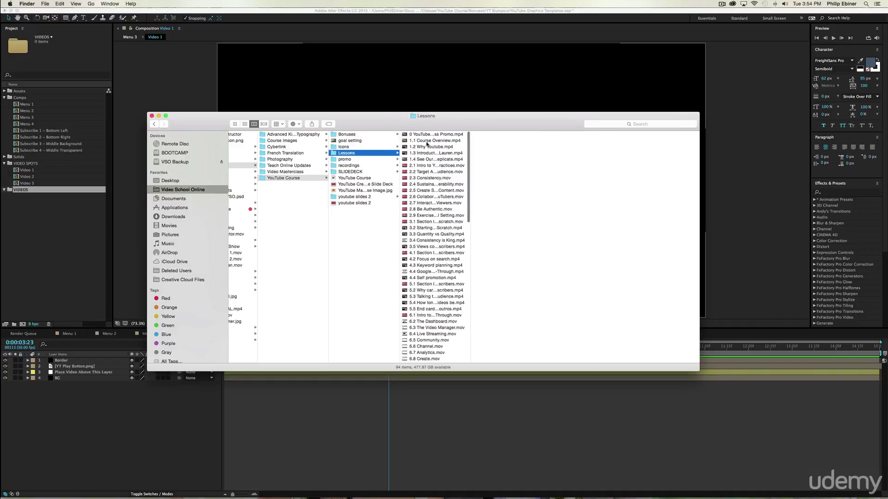
{"action": "left_click_drag", "start_coordinate": [427, 141], "coordinate": [20, 191]}
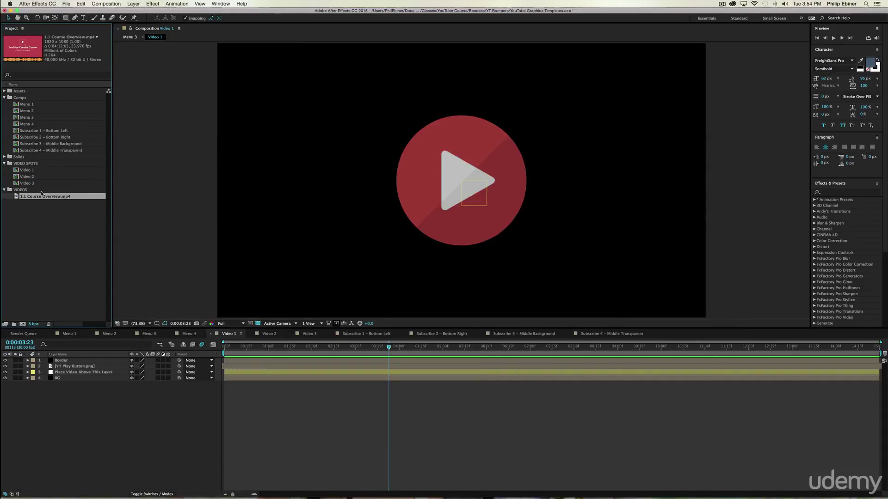
{"action": "key", "text": "super+Tab"}
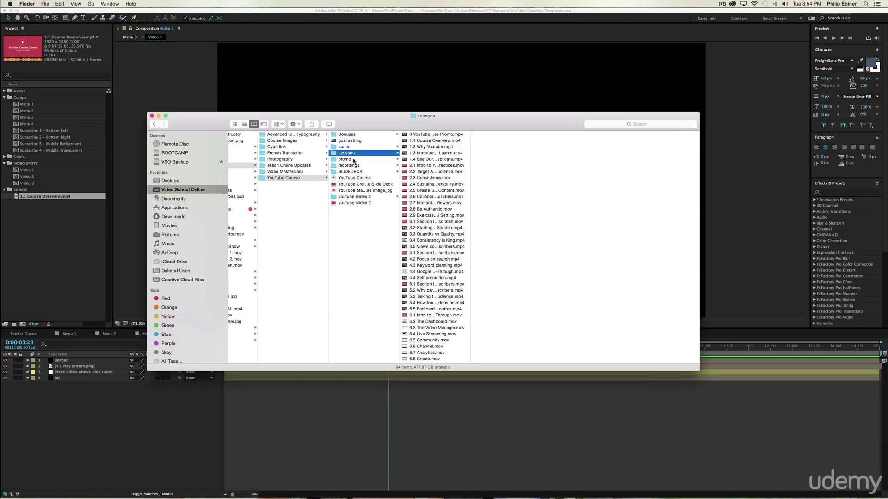
{"action": "left_click", "coordinate": [435, 153]}
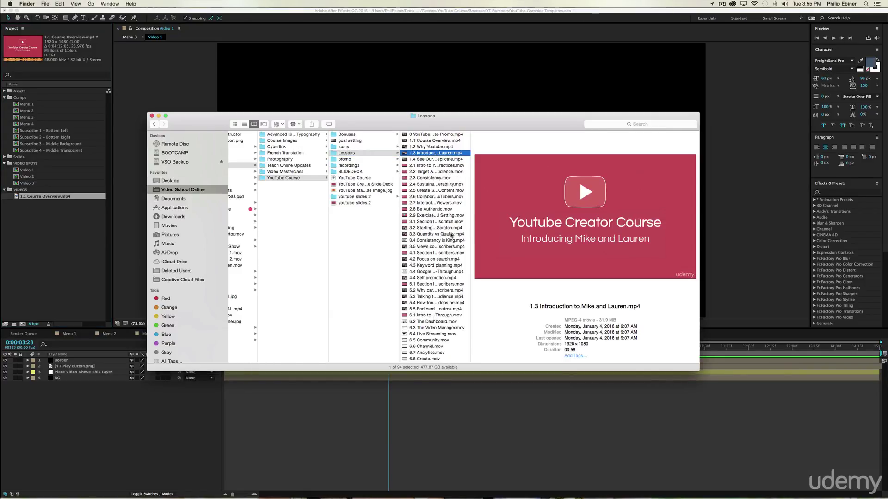
{"action": "left_click", "coordinate": [437, 265], "text": "super"}
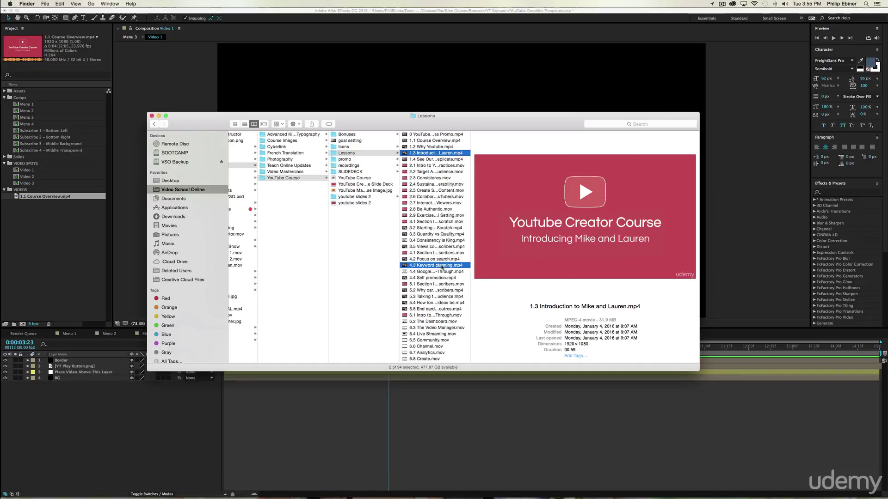
{"action": "left_click_drag", "start_coordinate": [437, 265], "coordinate": [9, 191]}
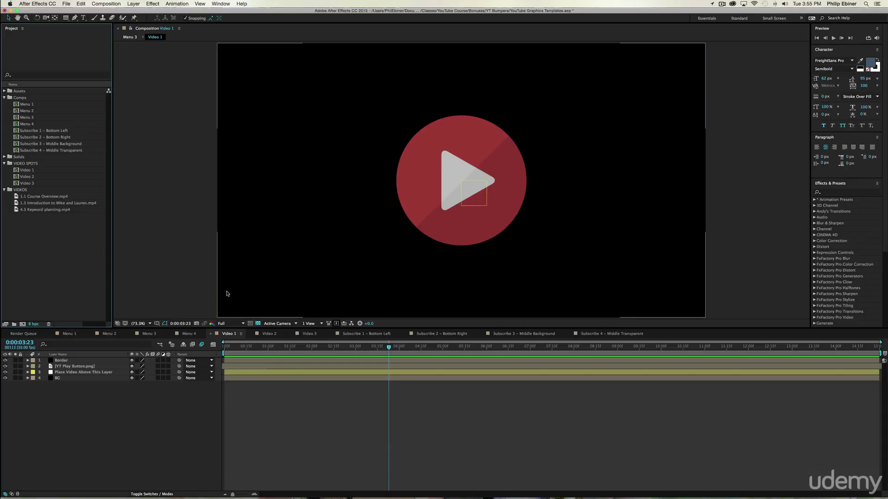
- Place 1.1 Course Overview.mp4 into Video 1 and slide it left to skip its title
{"action": "left_click", "coordinate": [226, 335]}
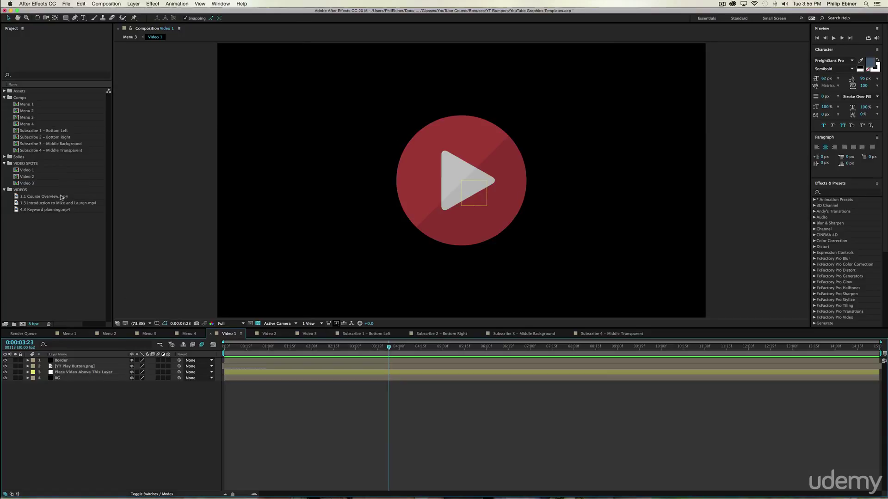
{"action": "left_click_drag", "start_coordinate": [61, 200], "coordinate": [282, 371]}
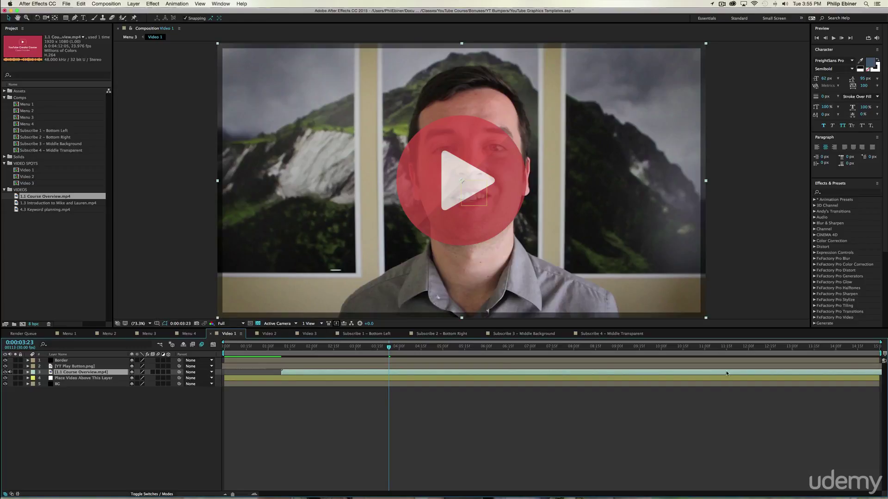
{"action": "left_click_drag", "start_coordinate": [726, 373], "coordinate": [618, 376]}
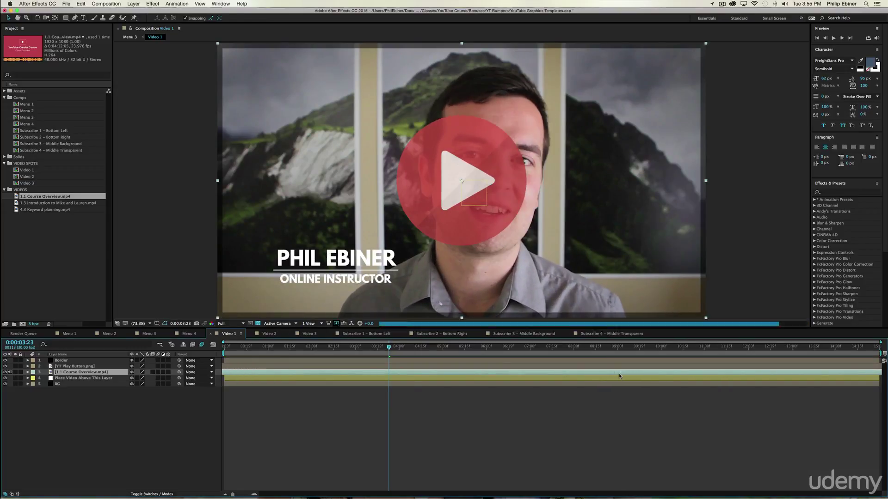
- Preview Video 1 from the start, then switch to the Video 2 composition
{"action": "left_click_drag", "start_coordinate": [232, 347], "coordinate": [418, 347]}
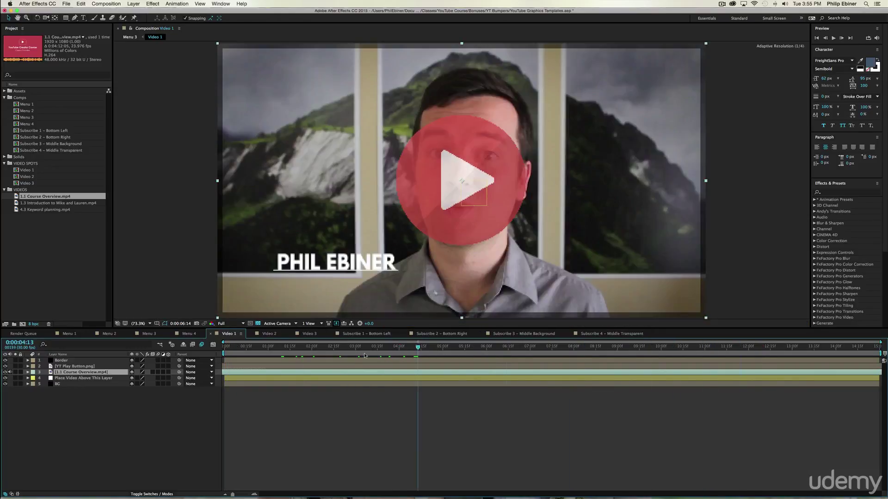
{"action": "key", "text": "space"}
{"action": "key", "text": "Home"}
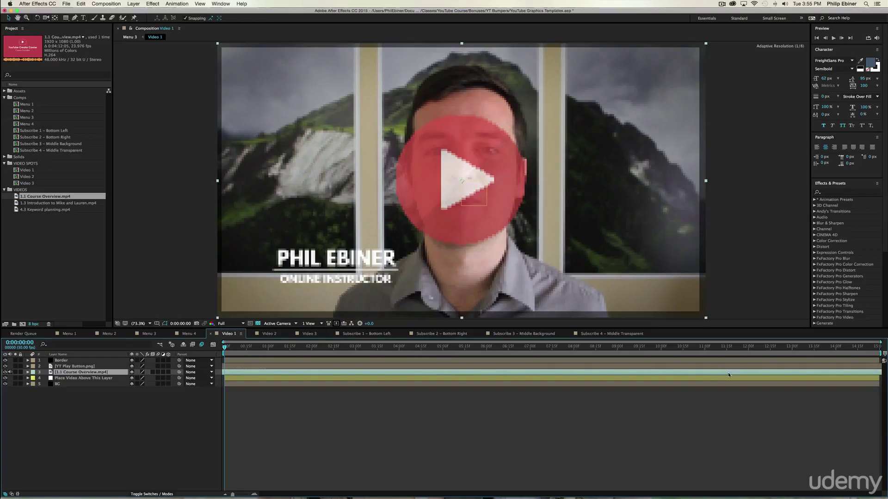
{"action": "key", "text": "space"}
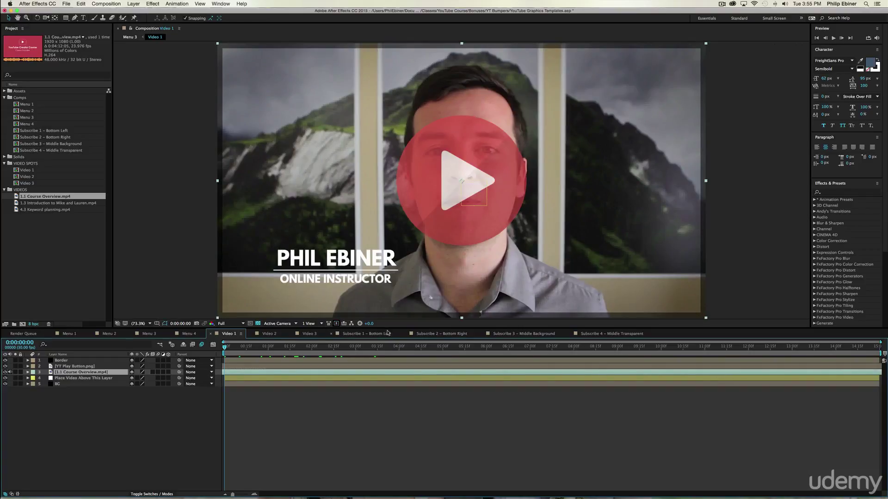
{"action": "left_click", "coordinate": [269, 334]}
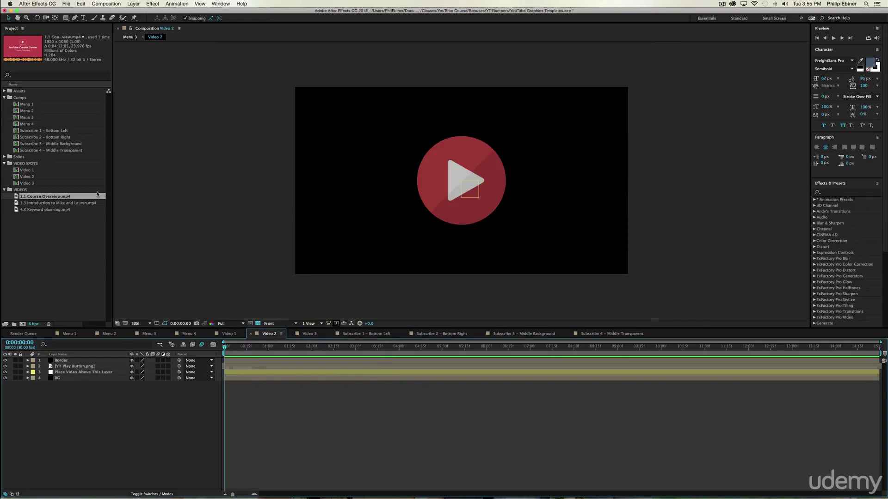
- Place 1.3 Introduction in Video 2, shifted so Mike and Lauren appear first
{"action": "left_click_drag", "start_coordinate": [60, 205], "coordinate": [286, 371]}
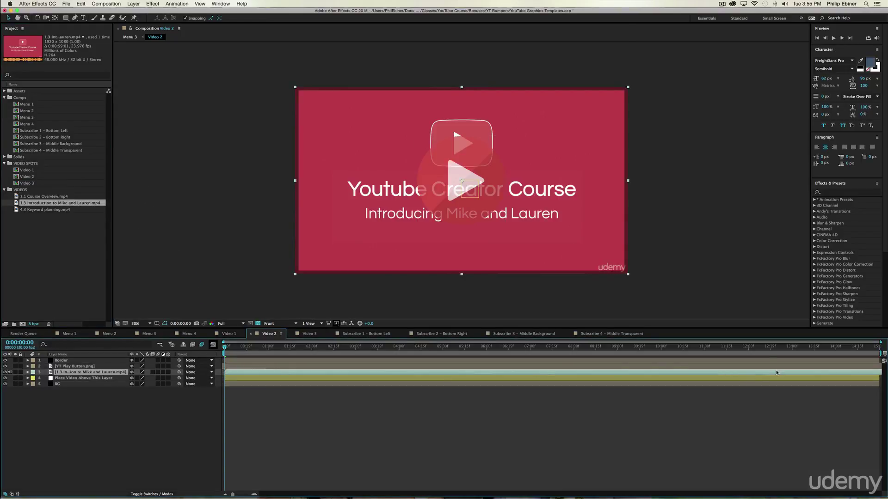
{"action": "left_click_drag", "start_coordinate": [778, 372], "coordinate": [560, 375]}
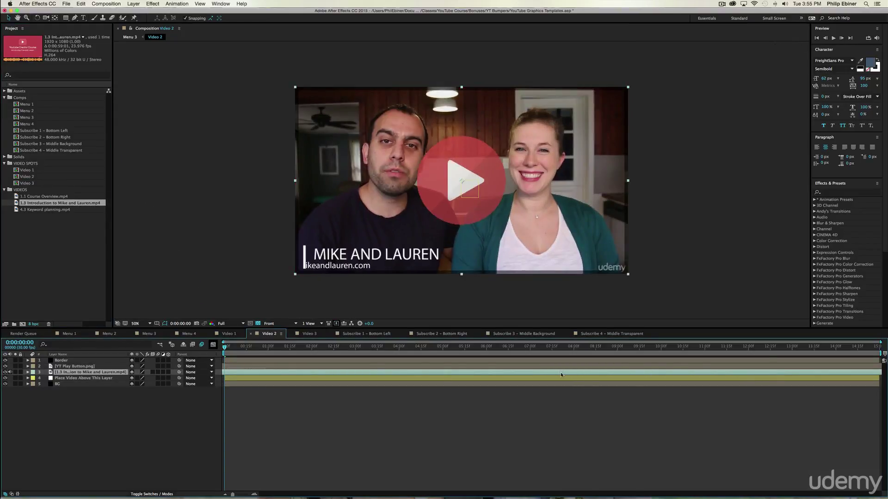
{"action": "left_click", "coordinate": [308, 333]}
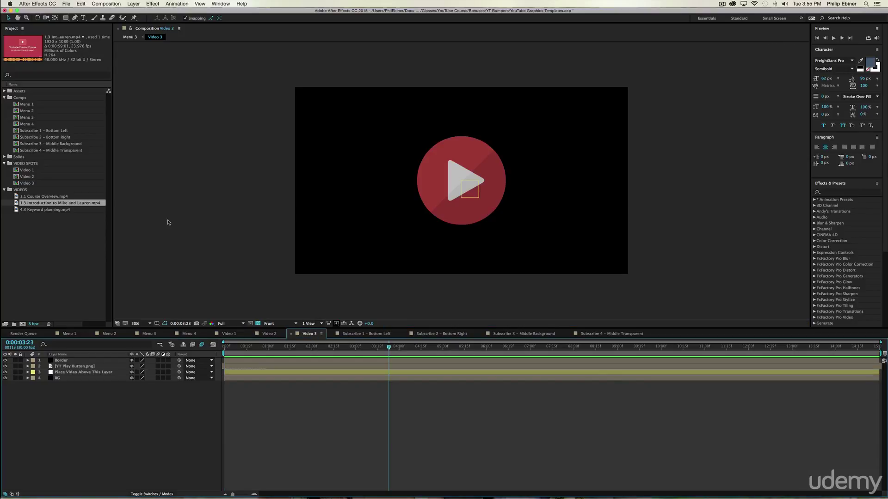
- Place 4.3 Keyword planning.mp4 in Video 3, slip it to another moment, and preview Menu 3
{"action": "left_click_drag", "start_coordinate": [28, 210], "coordinate": [225, 373]}
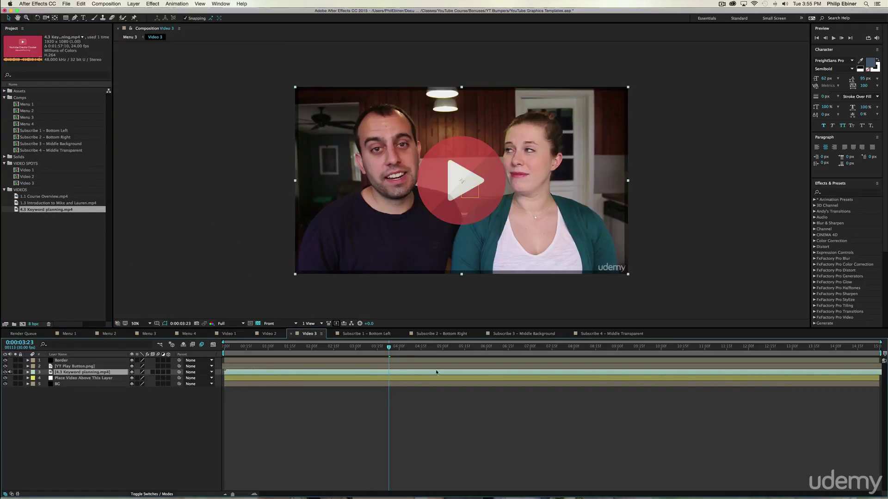
{"action": "left_click_drag", "start_coordinate": [248, 343], "coordinate": [462, 347]}
{"action": "key", "text": "Home"}
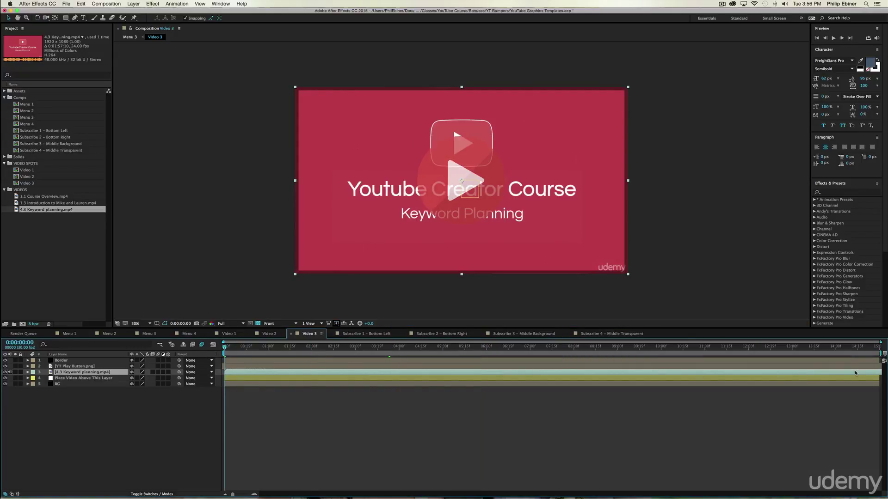
{"action": "left_click_drag", "start_coordinate": [676, 373], "coordinate": [370, 359]}
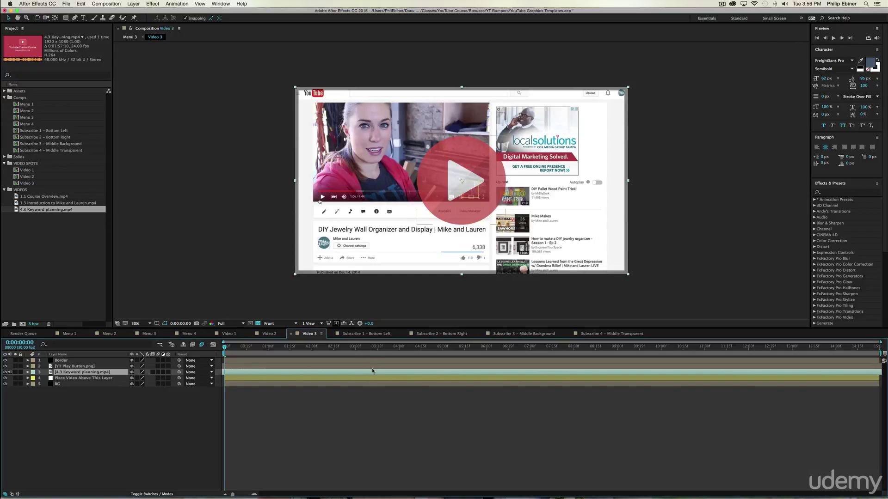
{"action": "left_click", "coordinate": [148, 334]}
{"action": "left_click_drag", "start_coordinate": [269, 347], "coordinate": [443, 352]}
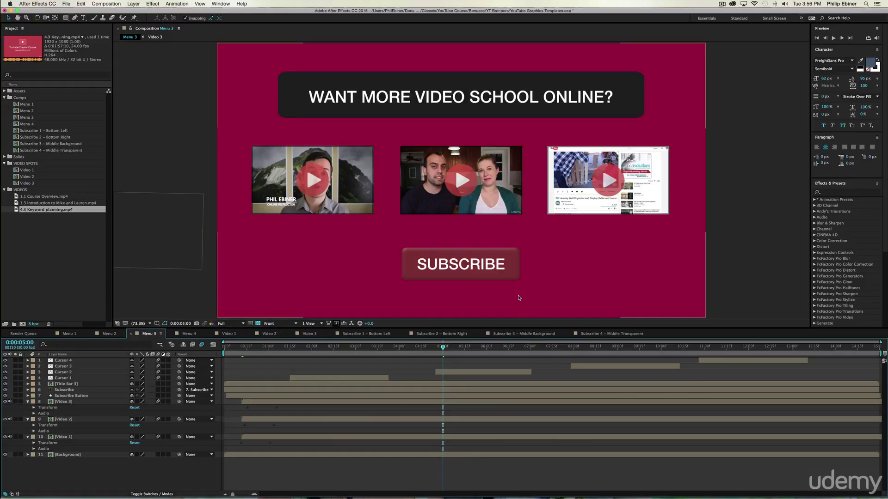
- Preview the Menu 4 composition's thumbnails and hand animation
{"action": "left_click", "coordinate": [187, 334]}
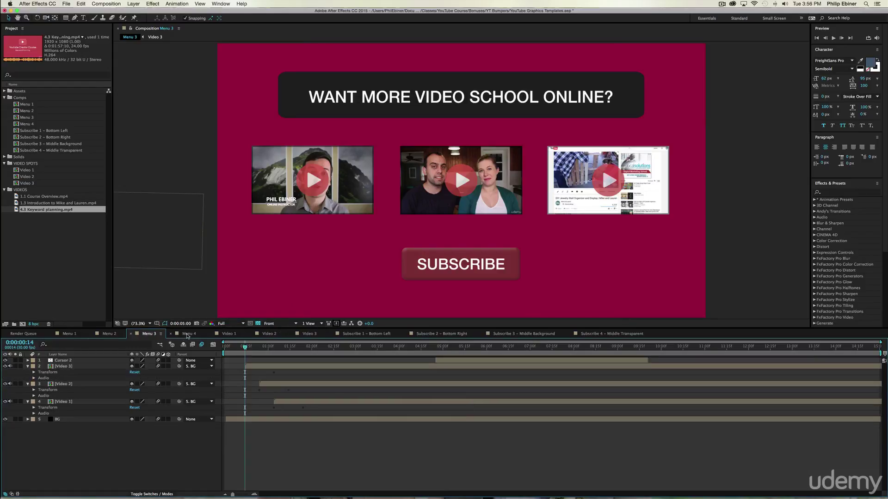
{"action": "left_click", "coordinate": [295, 346]}
{"action": "left_click_drag", "start_coordinate": [305, 347], "coordinate": [516, 354]}
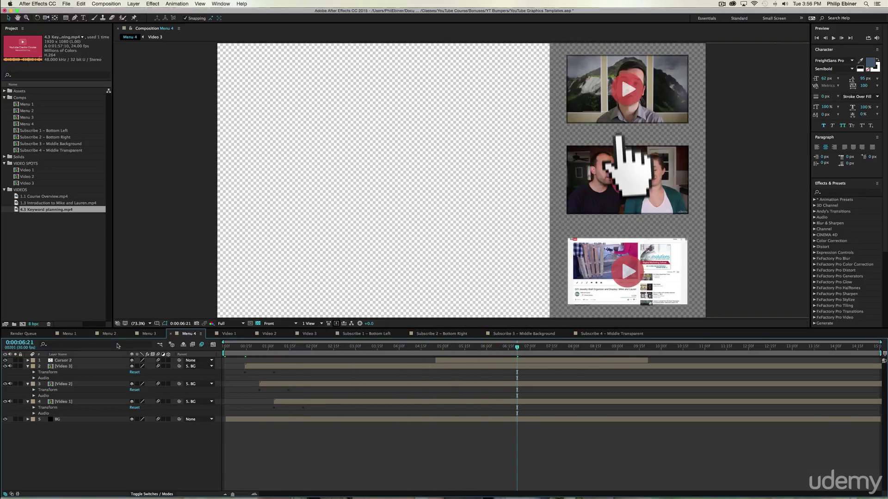
- Check Video 1, 2 and 3 and Menu 4 again, then return to Menu 3 and Premiere Pro
{"action": "left_click", "coordinate": [238, 335]}
{"action": "left_click", "coordinate": [268, 334]}
{"action": "left_click", "coordinate": [312, 334]}
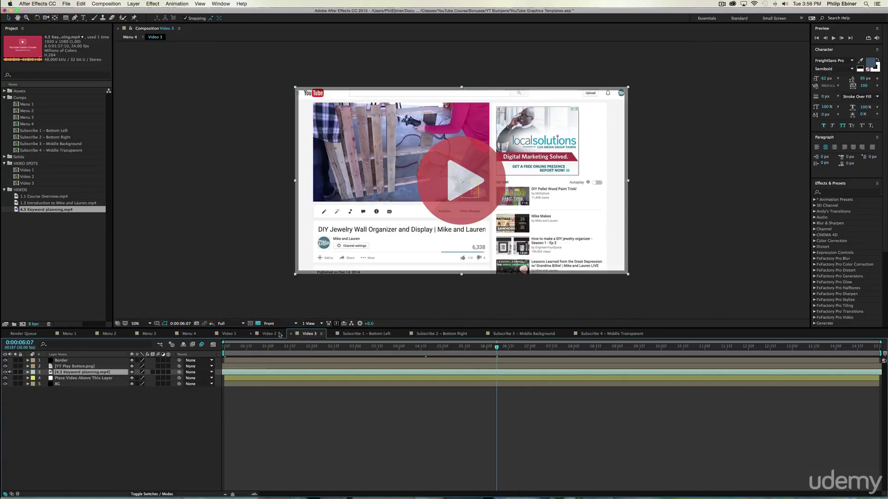
{"action": "left_click", "coordinate": [230, 334]}
{"action": "left_click", "coordinate": [189, 334]}
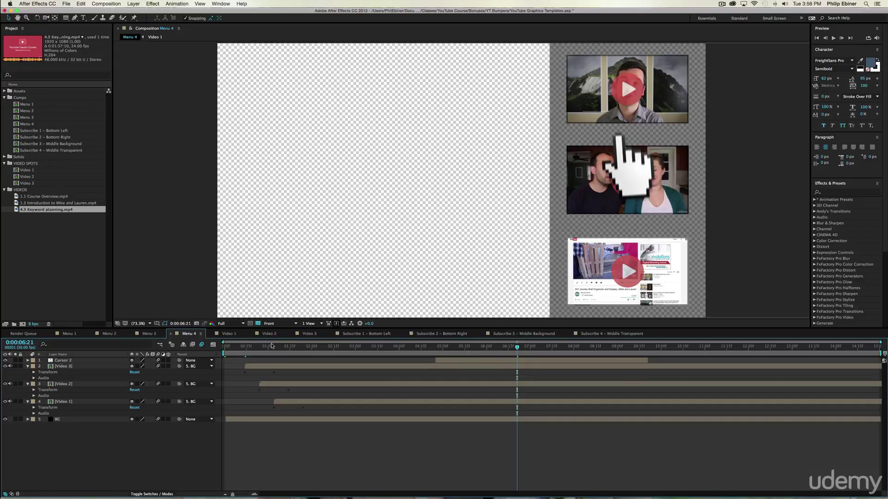
{"action": "left_click_drag", "start_coordinate": [310, 346], "coordinate": [558, 346]}
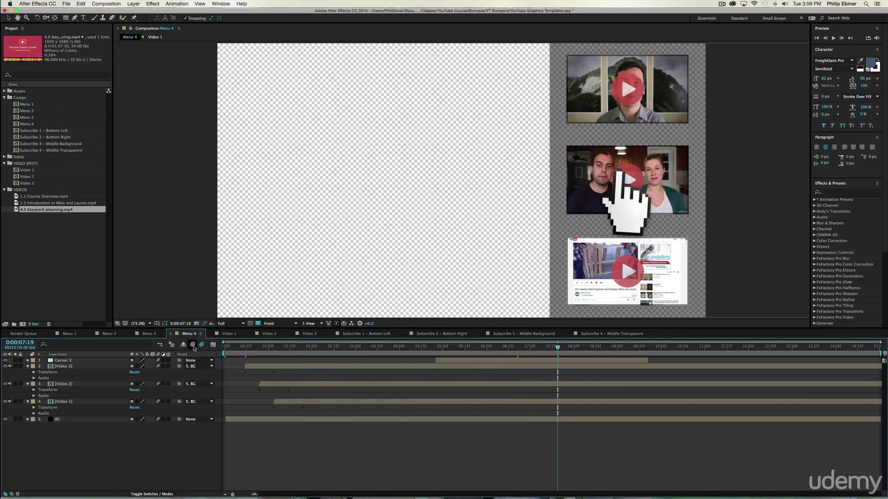
{"action": "left_click", "coordinate": [153, 335]}
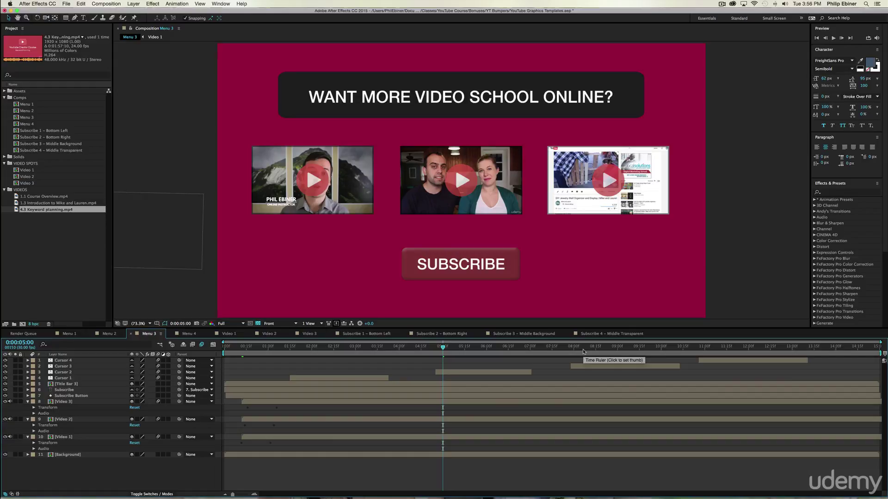
{"action": "key", "text": "super+Tab"}
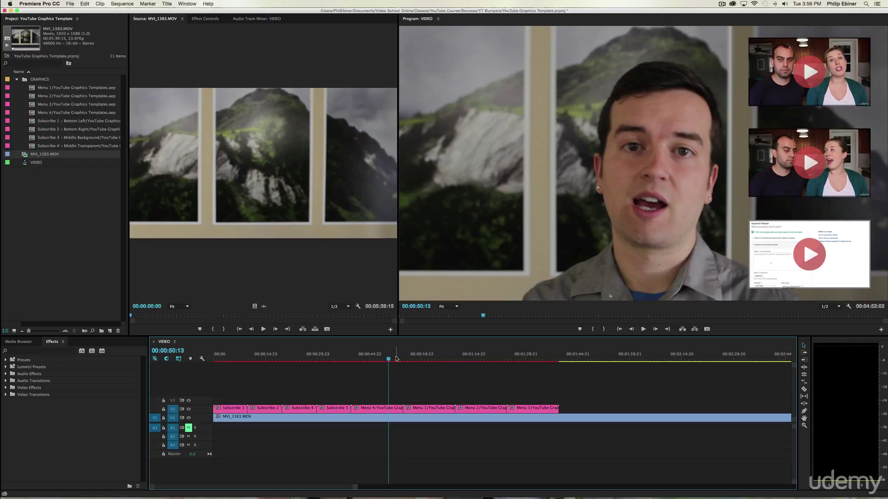
- Cut MVI_1383 where the three-video menu appears and delete its trailing piece
{"action": "left_click_drag", "start_coordinate": [396, 358], "coordinate": [433, 359]}
{"action": "left_click", "coordinate": [548, 357]}
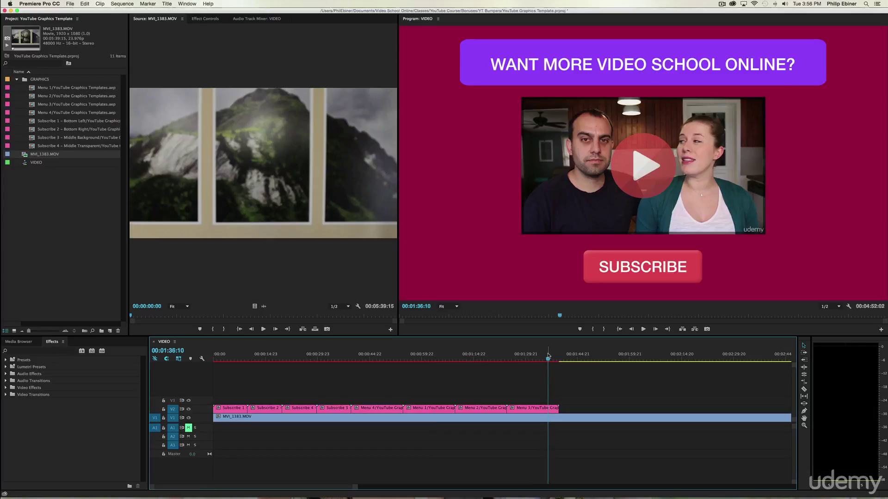
{"action": "key", "text": "c"}
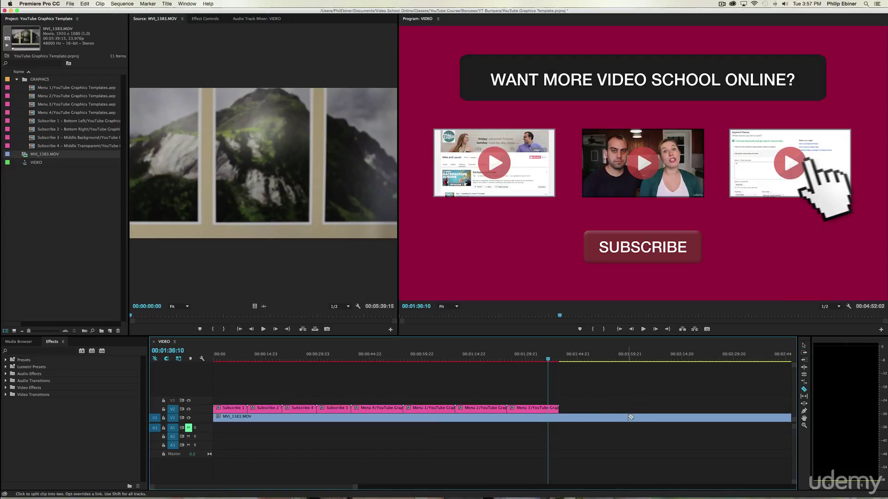
{"action": "left_click", "coordinate": [628, 418]}
{"action": "key", "text": "v"}
{"action": "left_click", "coordinate": [645, 417]}
{"action": "key", "text": "Delete"}
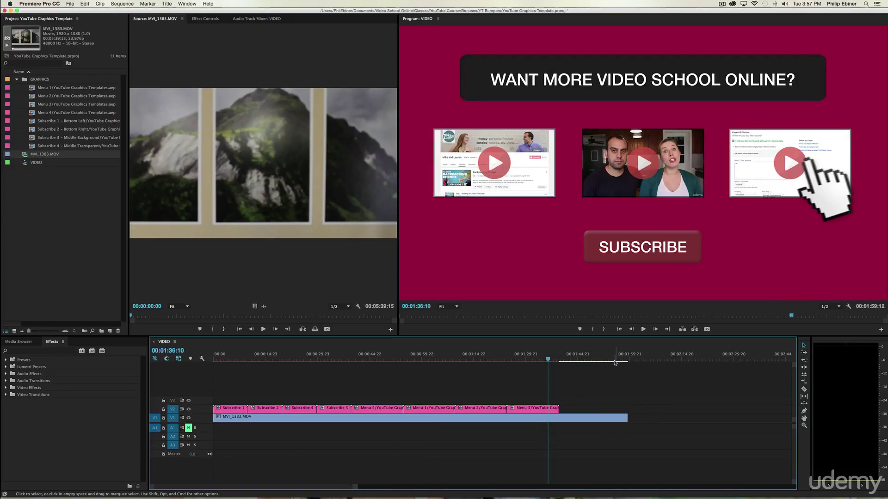
- Move the Menu 3 end screen to the trimmed camera clip's end and preview it
{"action": "left_click", "coordinate": [603, 357]}
{"action": "left_click", "coordinate": [624, 356]}
{"action": "left_click_drag", "start_coordinate": [532, 408], "coordinate": [640, 410]}
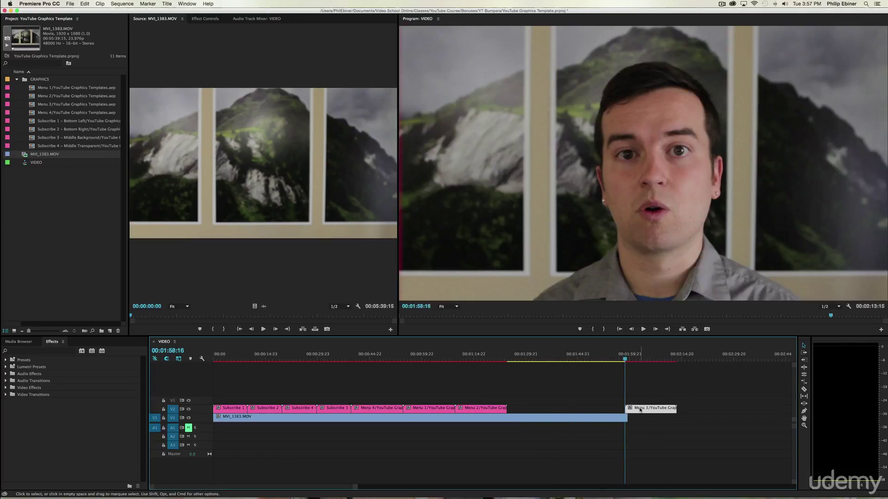
{"action": "key", "text": "="}
{"action": "key", "text": "="}
{"action": "key", "text": "="}
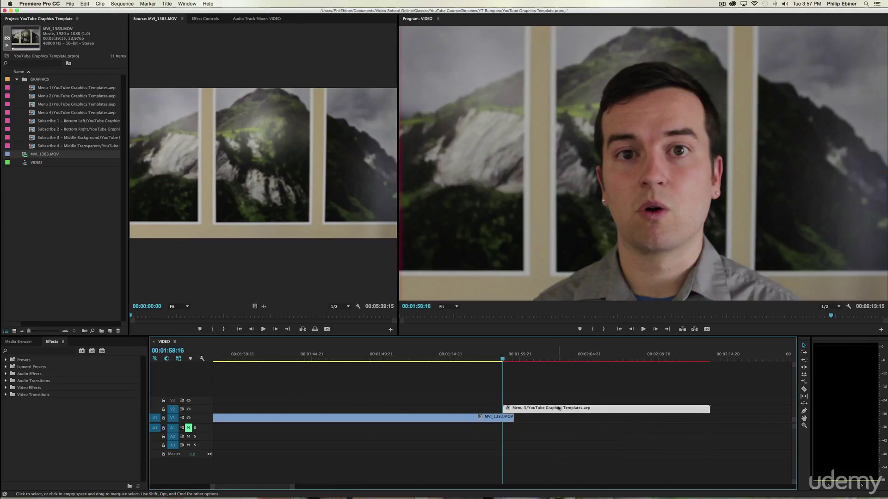
{"action": "left_click", "coordinate": [525, 410]}
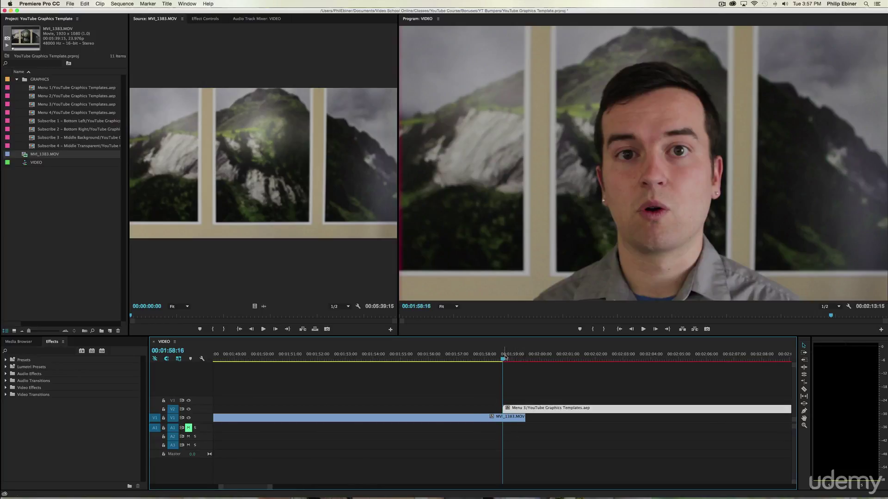
{"action": "left_click_drag", "start_coordinate": [503, 356], "coordinate": [617, 362]}
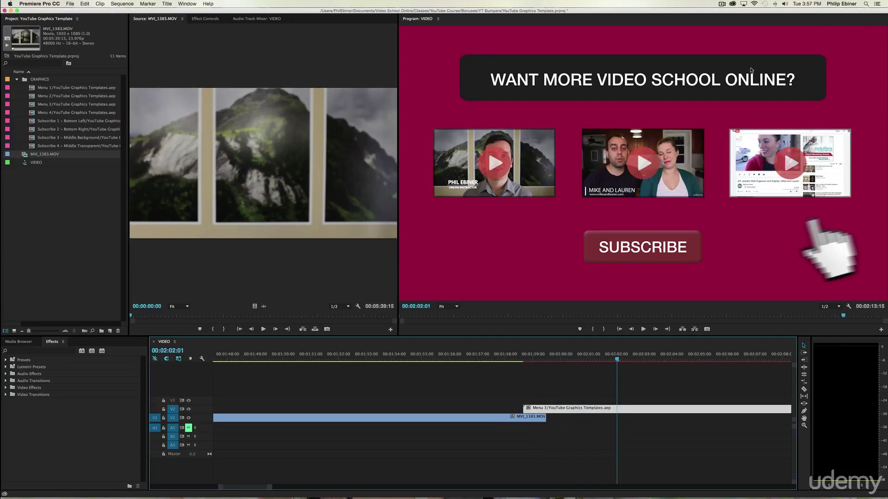
{"action": "key", "text": "super+Tab"}
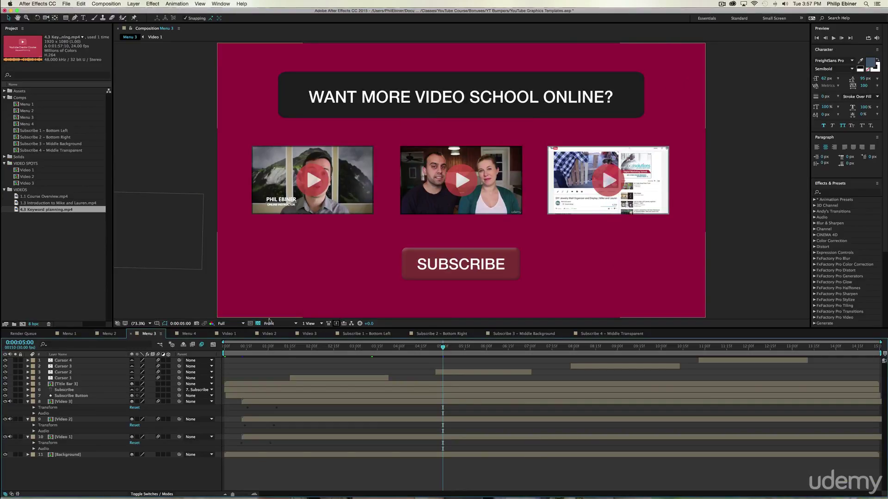
- In Menu 3, collapse all layer properties and select the Title Bar 3 layer
{"action": "key", "text": "super+a"}
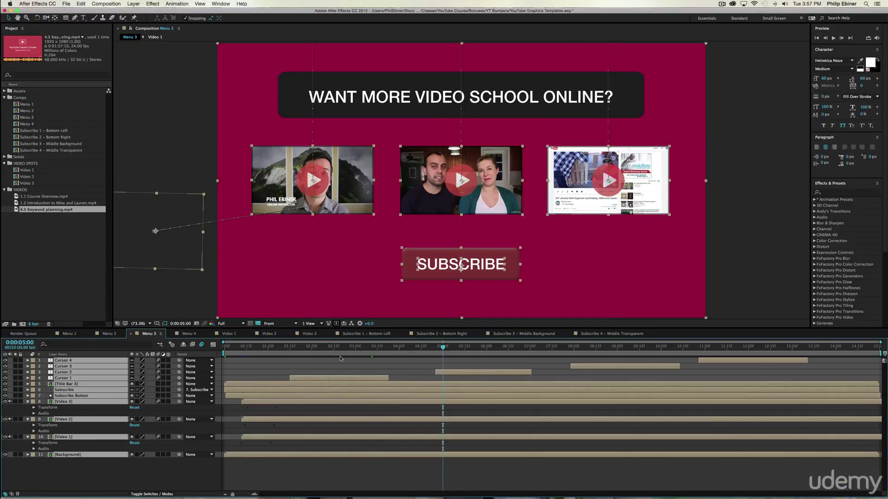
{"action": "key", "text": "super+grave"}
{"action": "left_click", "coordinate": [355, 426]}
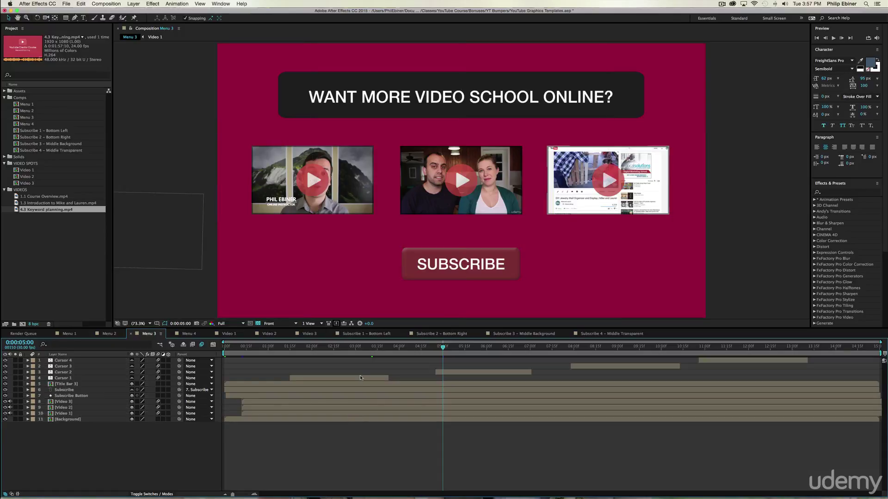
{"action": "left_click", "coordinate": [353, 98]}
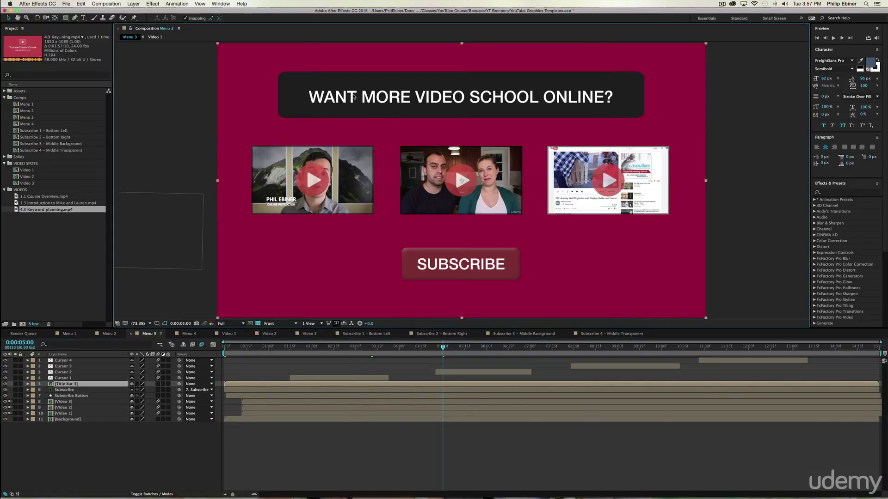
- Open the Title Bar Text composition from Assets > Title Bars in the Project panel
{"action": "left_click", "coordinate": [4, 91]}
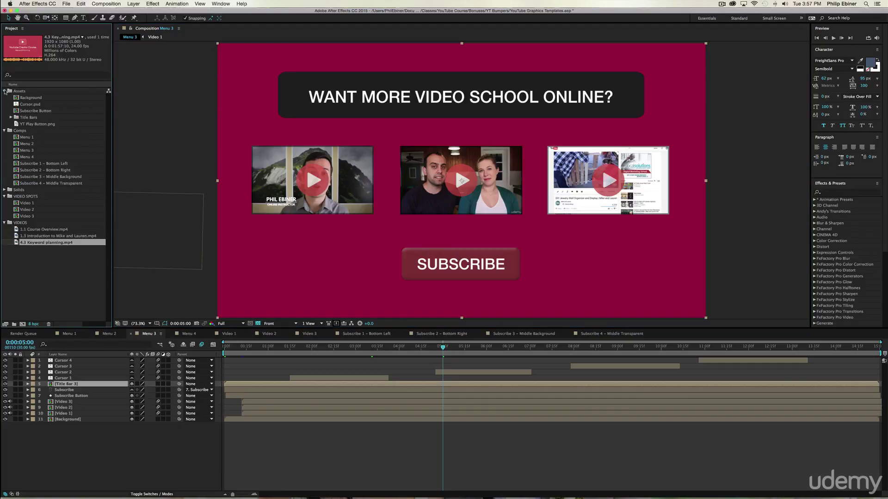
{"action": "left_click", "coordinate": [11, 118]}
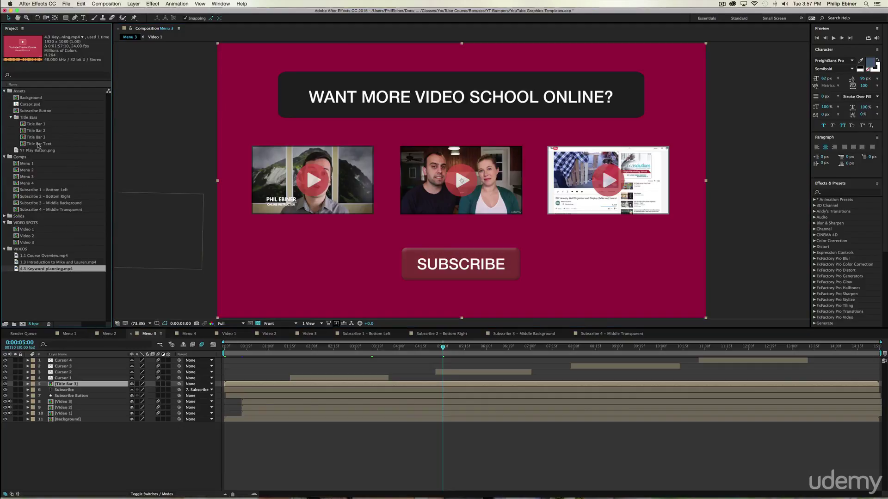
{"action": "left_click", "coordinate": [39, 144]}
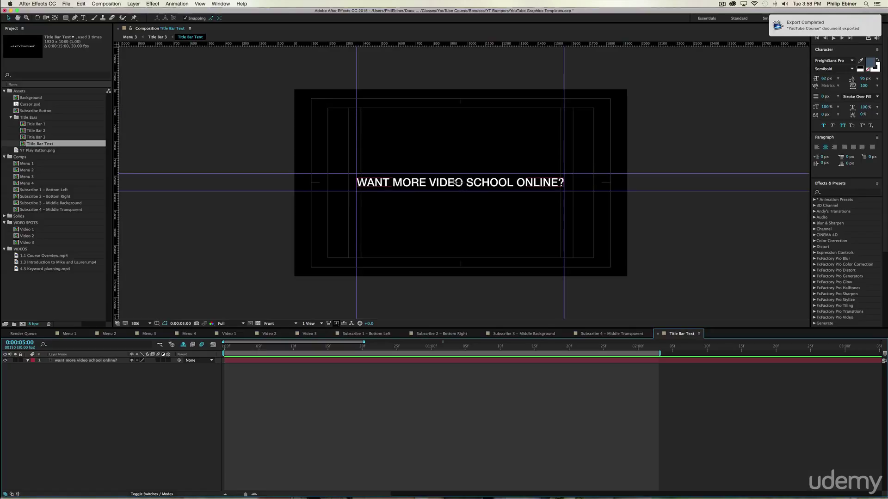
- Replace the title layer's text with 'Watch our popular videos'
{"action": "double_click", "coordinate": [453, 184]}
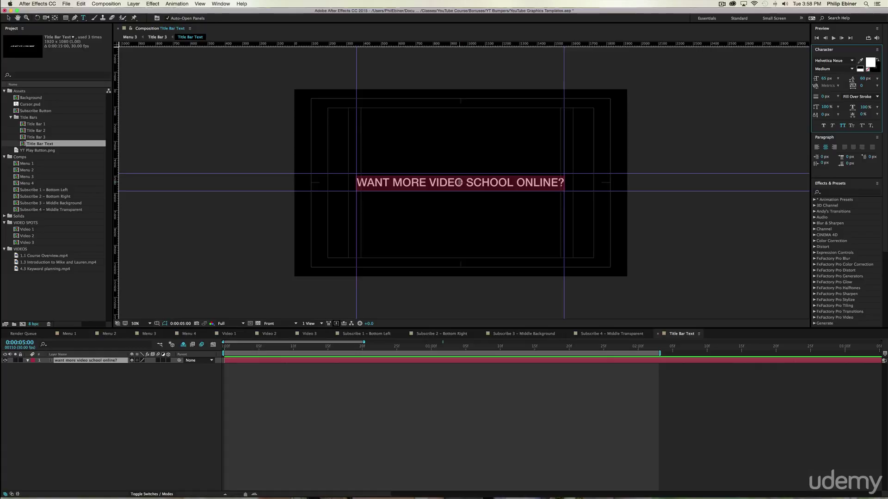
{"action": "type", "text": "Watc"}
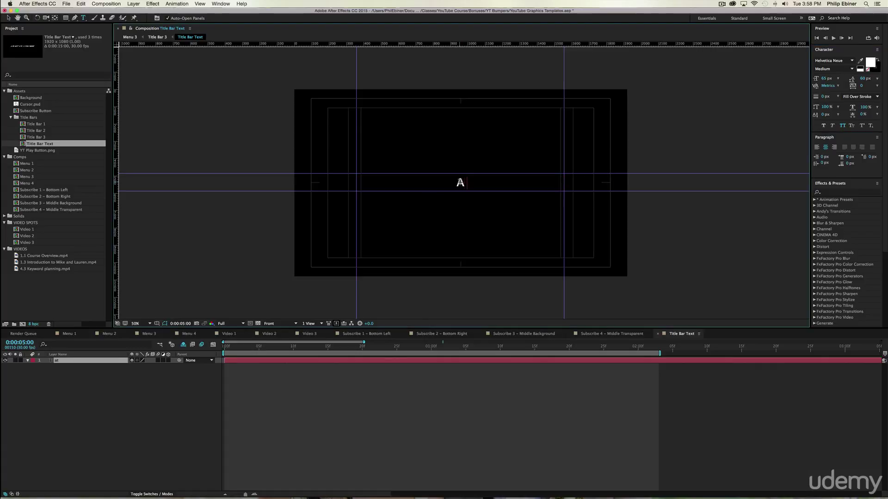
{"action": "type", "text": "h Our Next Videos"}
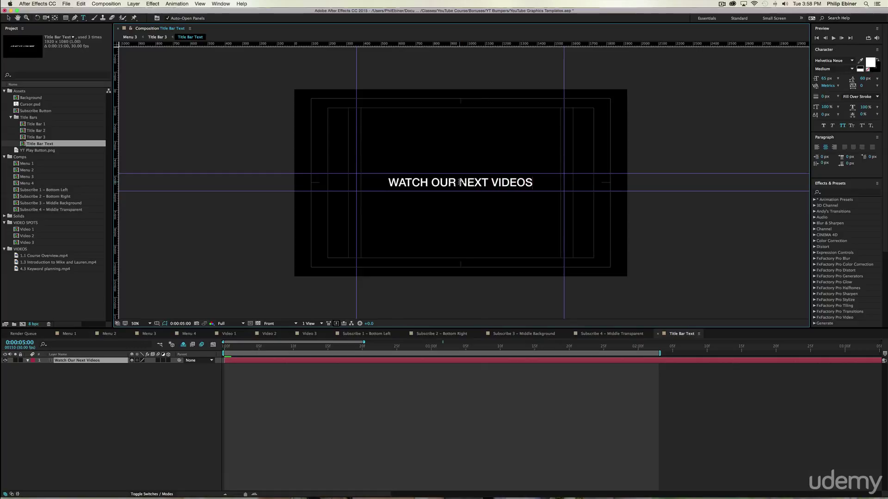
{"action": "key", "text": "super+a"}
{"action": "type", "text": "Watch our popular vid"}
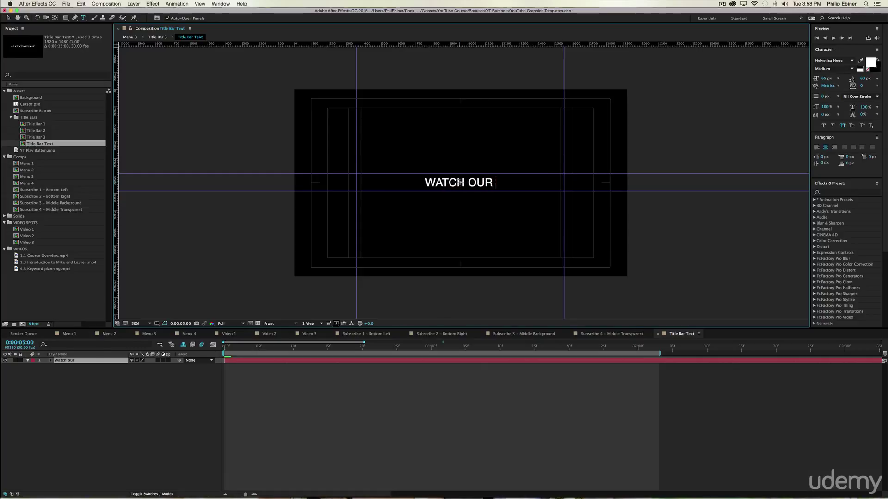
{"action": "type", "text": "eos"}
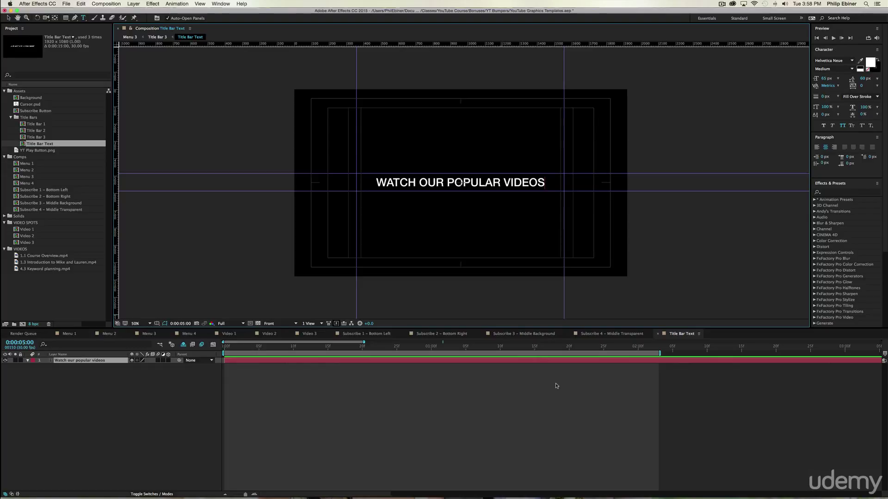
{"action": "left_click", "coordinate": [521, 411]}
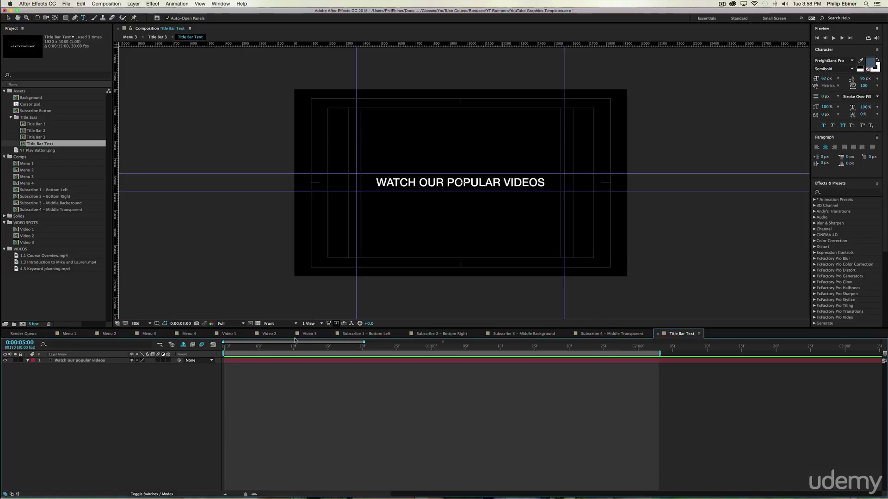
- Scrub through Menu 3, Menu 2 and Menu 1 to confirm the new title appears
{"action": "left_click", "coordinate": [149, 333]}
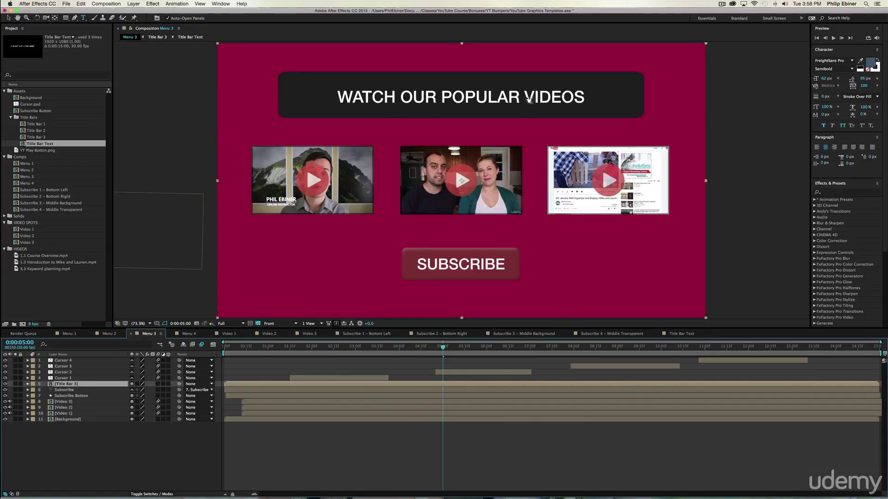
{"action": "left_click", "coordinate": [377, 455]}
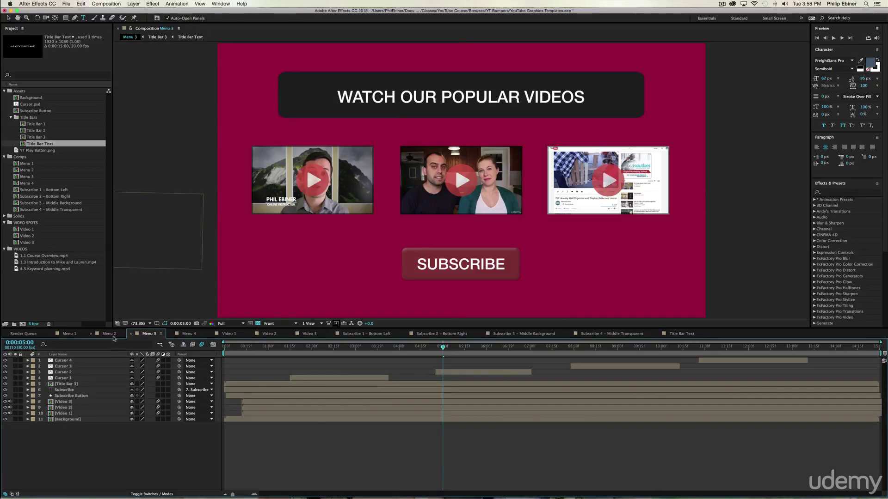
{"action": "left_click", "coordinate": [113, 335]}
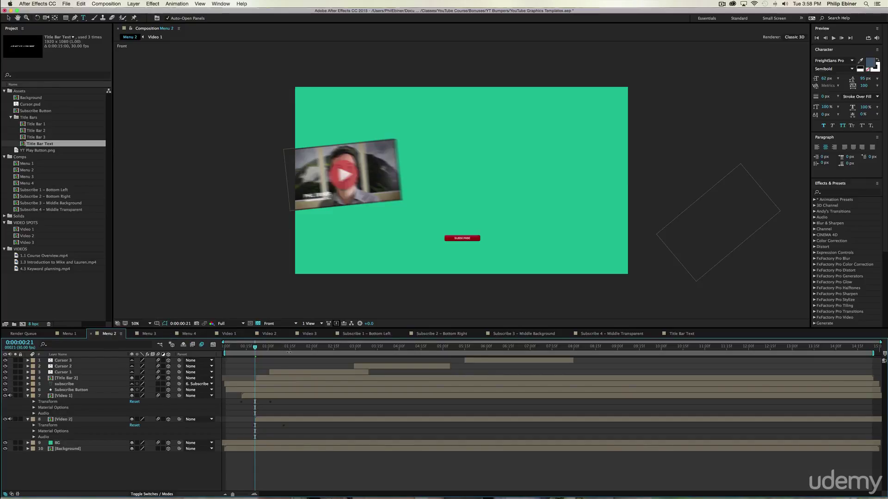
{"action": "left_click_drag", "start_coordinate": [301, 351], "coordinate": [527, 354]}
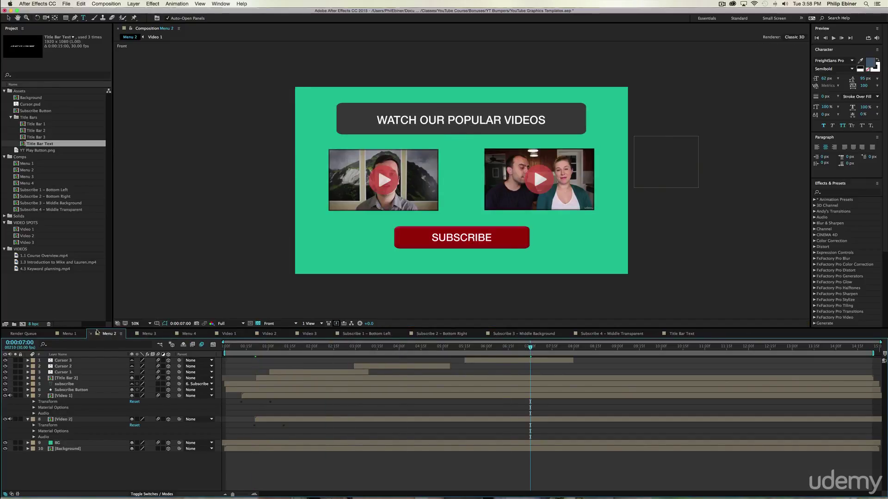
{"action": "left_click", "coordinate": [73, 333]}
{"action": "left_click_drag", "start_coordinate": [314, 350], "coordinate": [481, 351]}
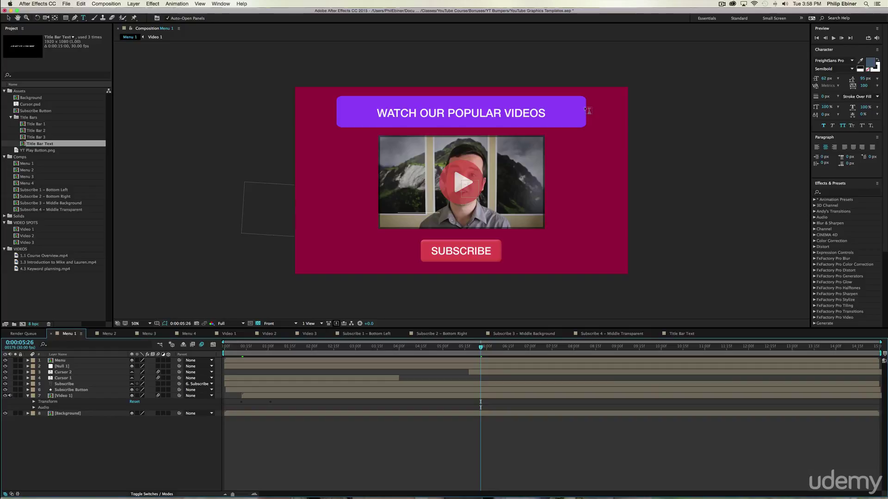
- In Menu 1, collapse all layers' property rows and deselect them
{"action": "key", "text": "super+a"}
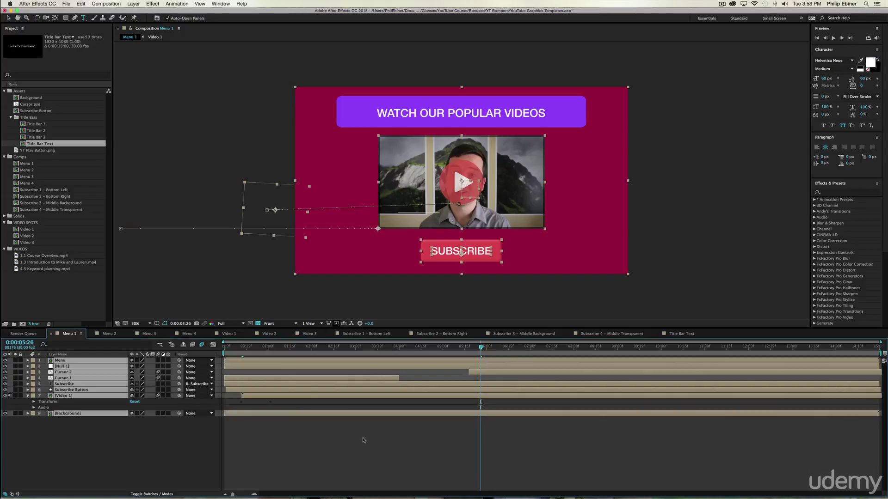
{"action": "key", "text": "u"}
{"action": "key", "text": "u"}
{"action": "left_click", "coordinate": [364, 440]}
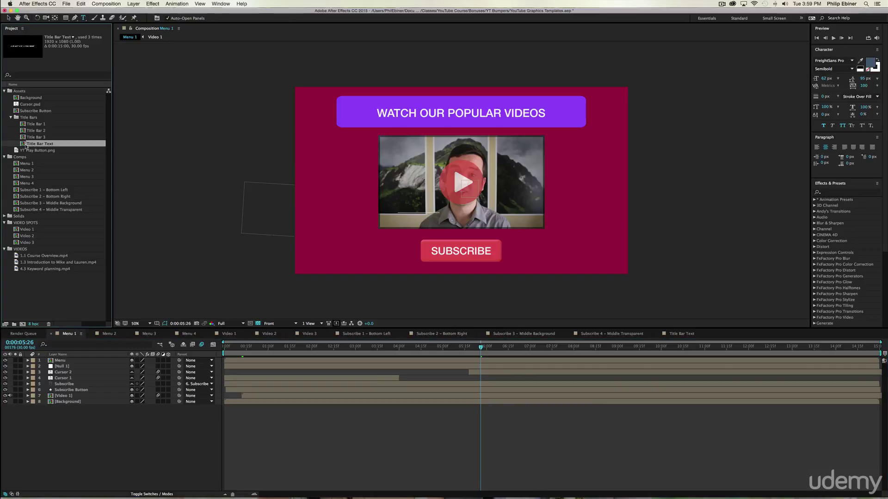
- Append ' (EDIT ME)' to the Title Bar Text and Video 1 names
{"action": "key", "text": "Return"}
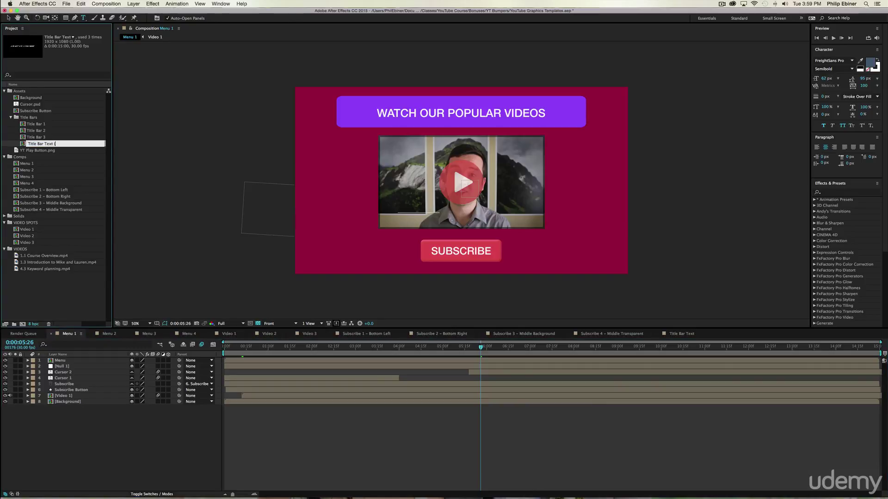
{"action": "type", "text": "(EDIT ME)"}
{"action": "key", "text": "Return"}
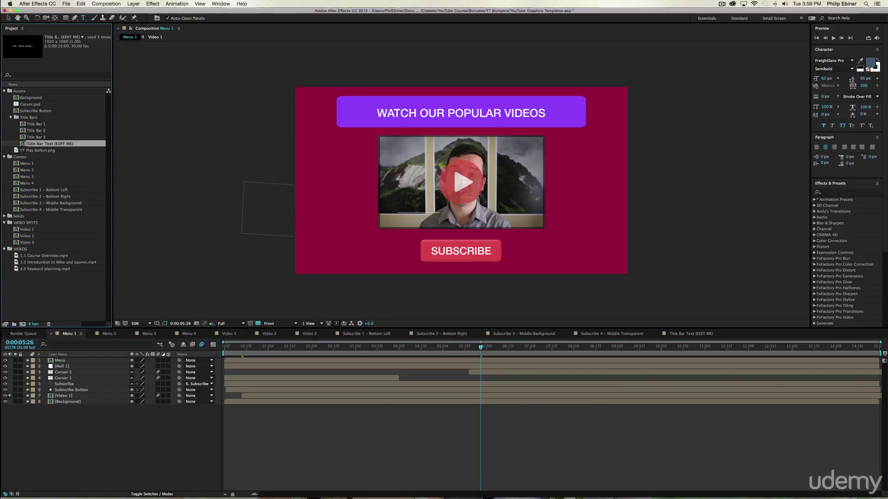
{"action": "left_click", "coordinate": [30, 229]}
{"action": "key", "text": "Return"}
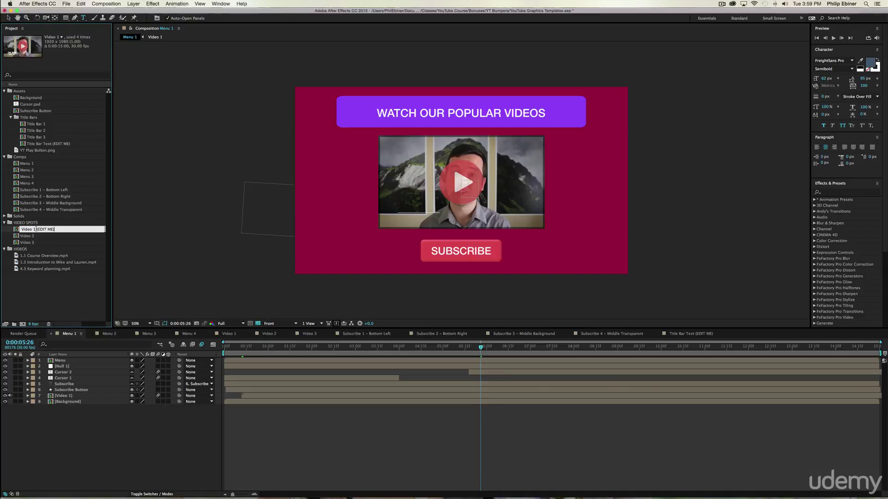
{"action": "left_click_drag", "start_coordinate": [36, 229], "coordinate": [62, 228]}
{"action": "key", "text": "super+c"}
{"action": "key", "text": "Return"}
- Append ' (EDIT ME)' to the Video 3 and Video 2 names
{"action": "left_click", "coordinate": [27, 242]}
{"action": "key", "text": "Return"}
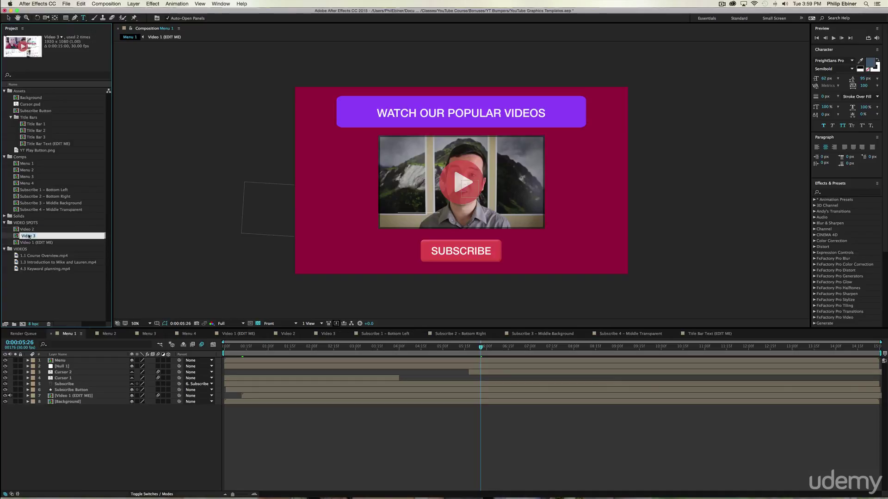
{"action": "type", "text": "(EDIT ME)"}
{"action": "key", "text": "Return"}
{"action": "left_click", "coordinate": [27, 229]}
{"action": "key", "text": "Return"}
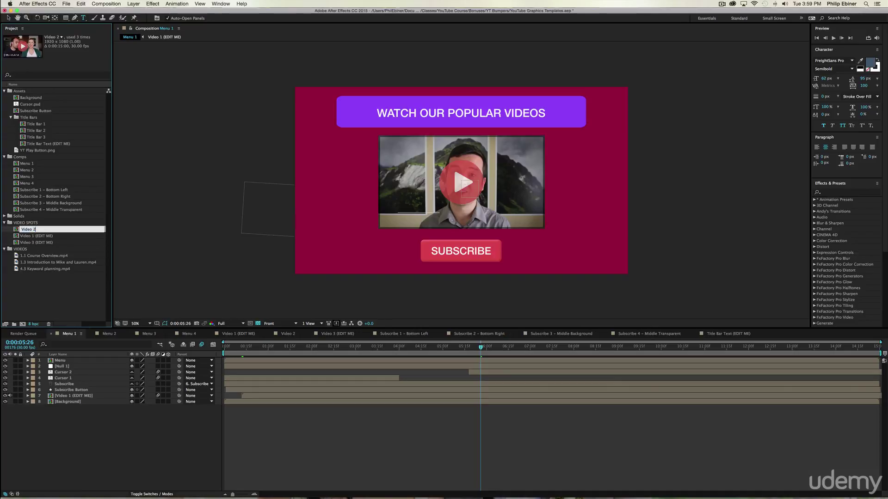
{"action": "key", "text": "super+v"}
{"action": "key", "text": "Return"}
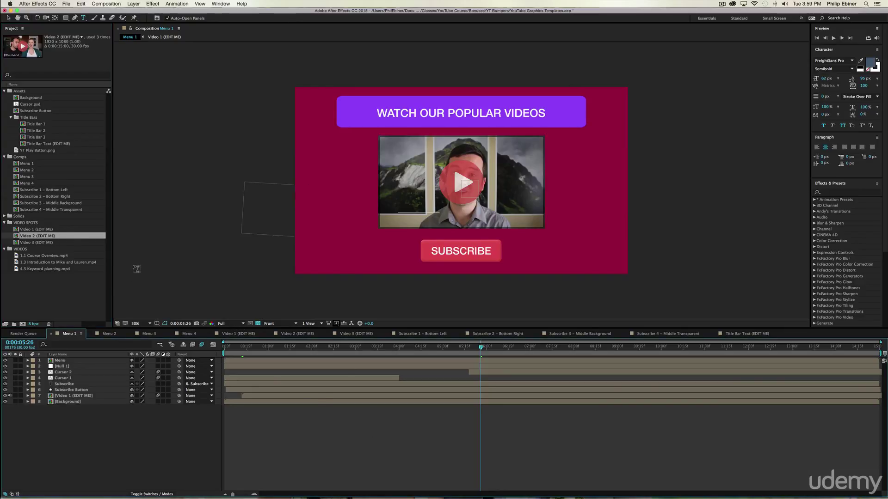
{"action": "key", "text": "super+Tab"}
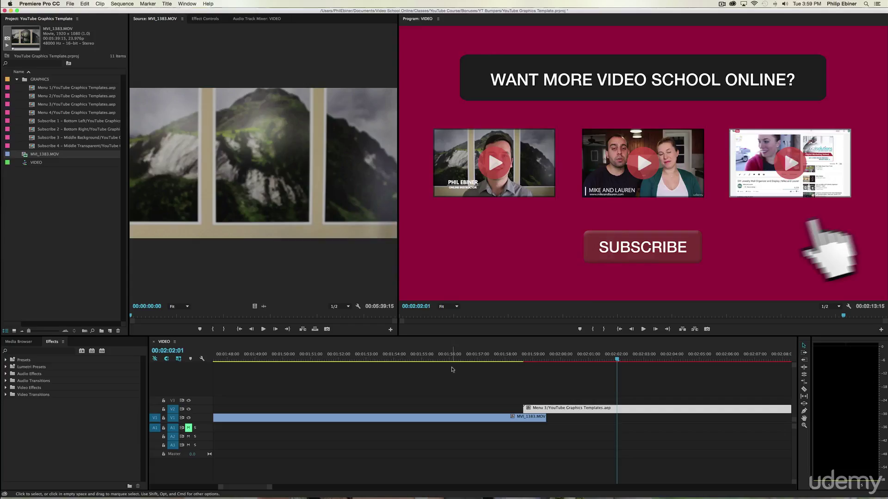
- Zoom out the VIDEO sequence and delete every V2 graphics clip, leaving only MVI_1383.MOV
{"action": "left_click", "coordinate": [461, 393]}
{"action": "key", "text": "minus"}
{"action": "key", "text": "minus"}
{"action": "key", "text": "minus"}
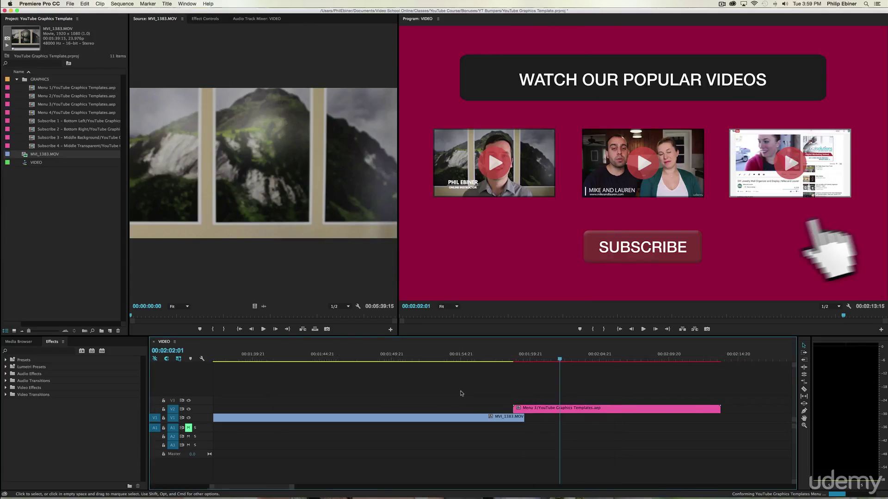
{"action": "key", "text": "minus"}
{"action": "left_click_drag", "start_coordinate": [276, 361], "coordinate": [214, 363]}
{"action": "left_click_drag", "start_coordinate": [382, 405], "coordinate": [234, 406]}
{"action": "key", "text": "Delete"}
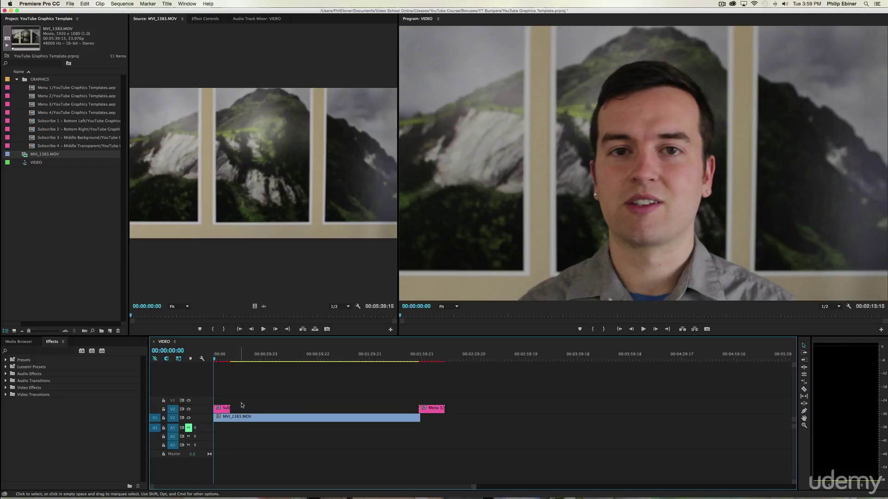
{"action": "left_click", "coordinate": [222, 357]}
{"action": "left_click_drag", "start_coordinate": [483, 406], "coordinate": [214, 406]}
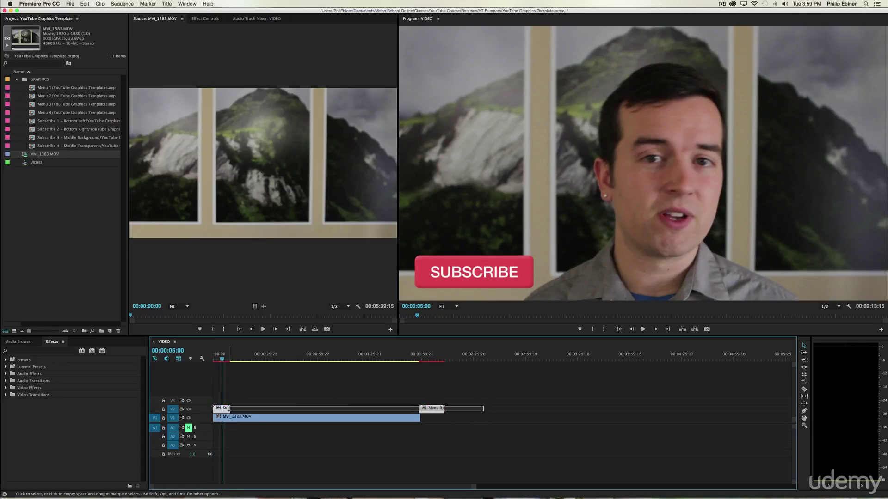
{"action": "key", "text": "Delete"}
{"action": "key", "text": "Home"}
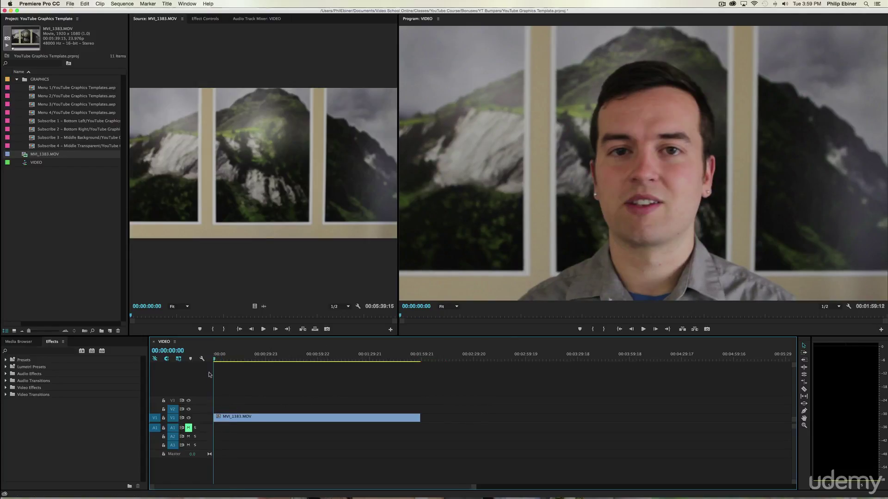
- Place Menu 1 on V2, then move it toward the camera clip's end
{"action": "double_click", "coordinate": [51, 90]}
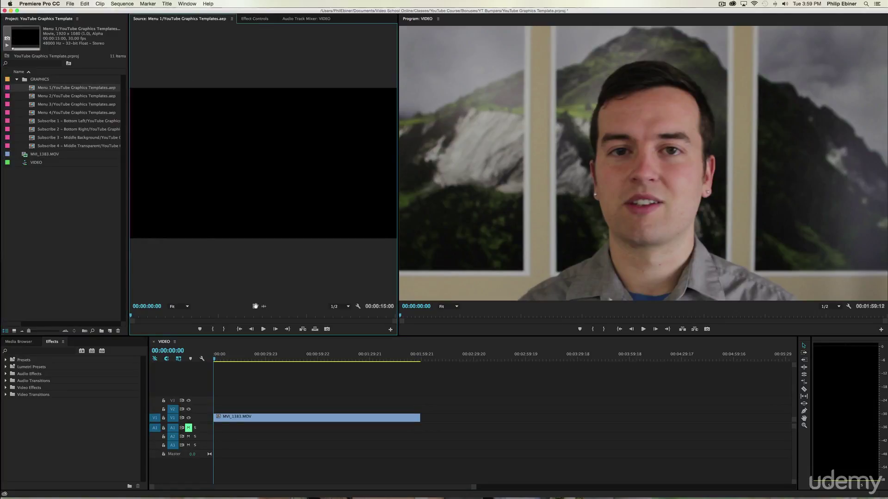
{"action": "left_click_drag", "start_coordinate": [254, 306], "coordinate": [226, 409]}
{"action": "left_click_drag", "start_coordinate": [222, 358], "coordinate": [227, 359]}
{"action": "left_click_drag", "start_coordinate": [246, 404], "coordinate": [295, 244]}
{"action": "key", "text": "Down"}
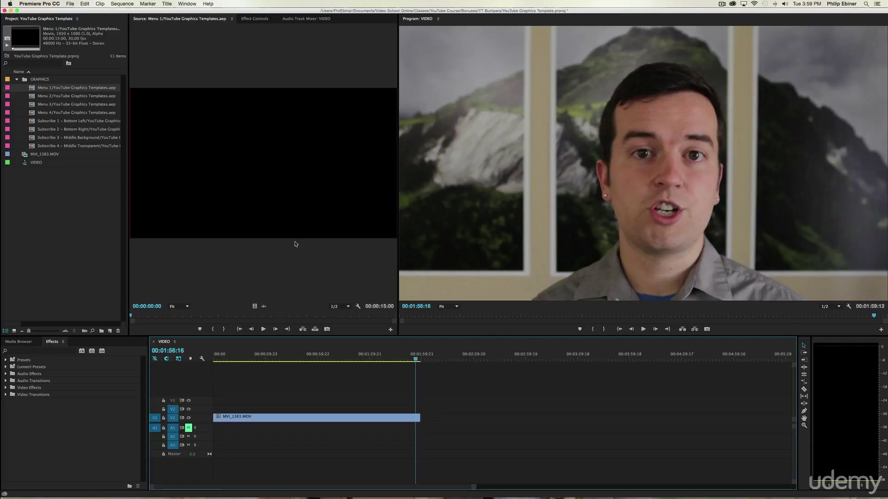
- Place the Menu 2 end screen on V2 right after the camera clip
{"action": "double_click", "coordinate": [77, 97]}
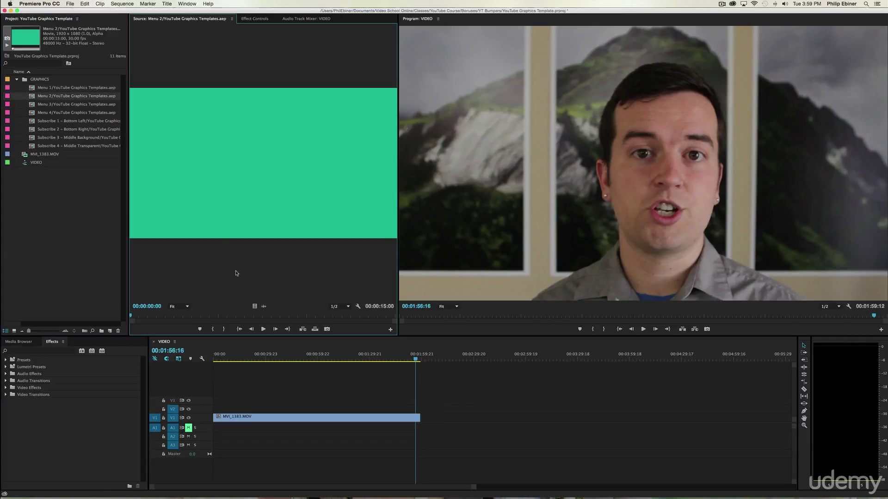
{"action": "left_click_drag", "start_coordinate": [321, 308], "coordinate": [418, 409]}
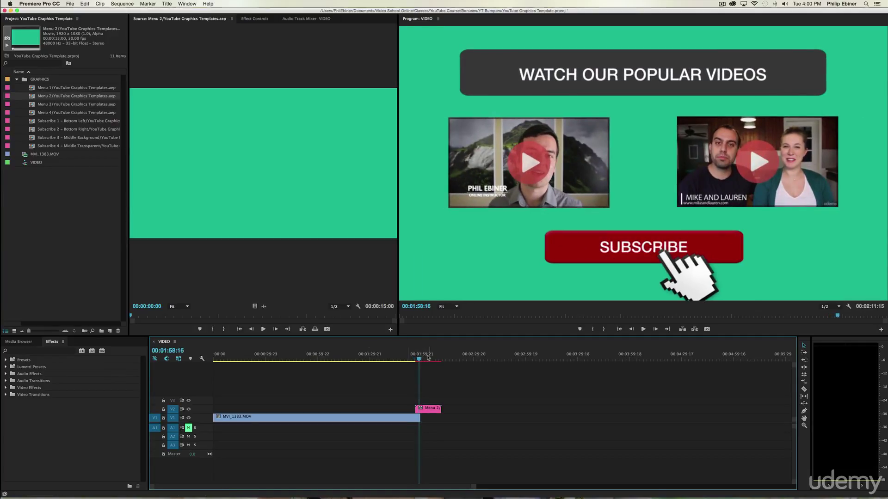
{"action": "left_click", "coordinate": [307, 358]}
- Add three Subscribe 1 – Bottom Left clips at the start, ~00:00:45 and ~00:01:22, then play back
{"action": "double_click", "coordinate": [93, 120]}
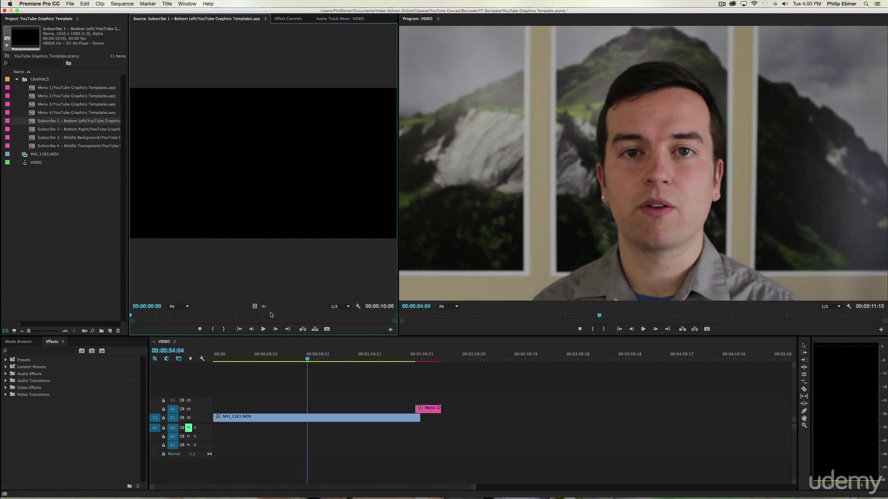
{"action": "left_click_drag", "start_coordinate": [255, 306], "coordinate": [229, 409]}
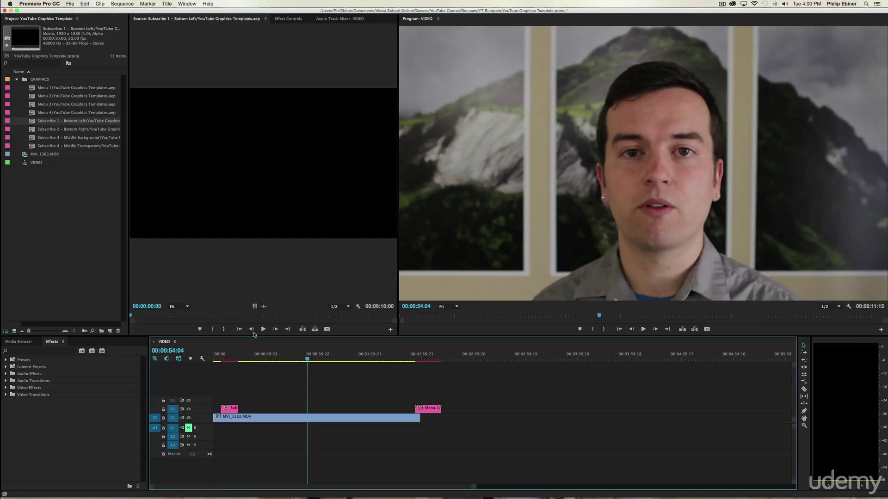
{"action": "left_click_drag", "start_coordinate": [253, 306], "coordinate": [291, 409]}
{"action": "left_click_drag", "start_coordinate": [255, 306], "coordinate": [363, 409]}
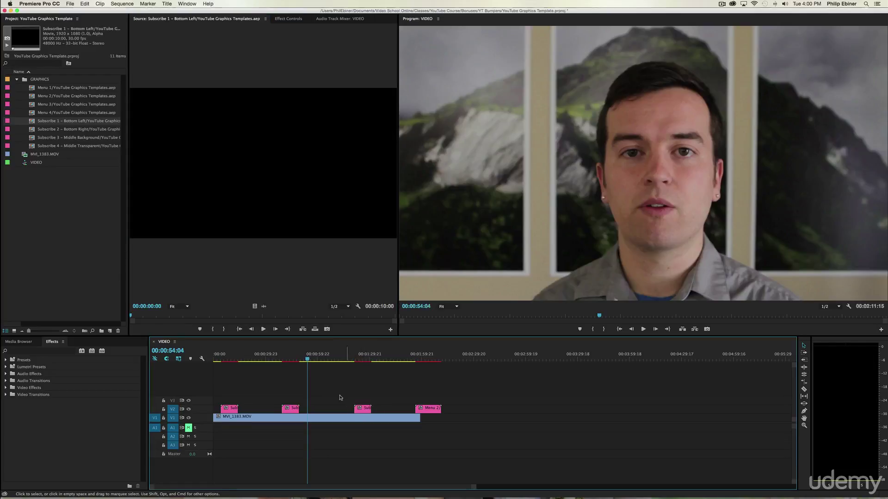
{"action": "left_click_drag", "start_coordinate": [291, 359], "coordinate": [414, 370]}
{"action": "key", "text": "space"}
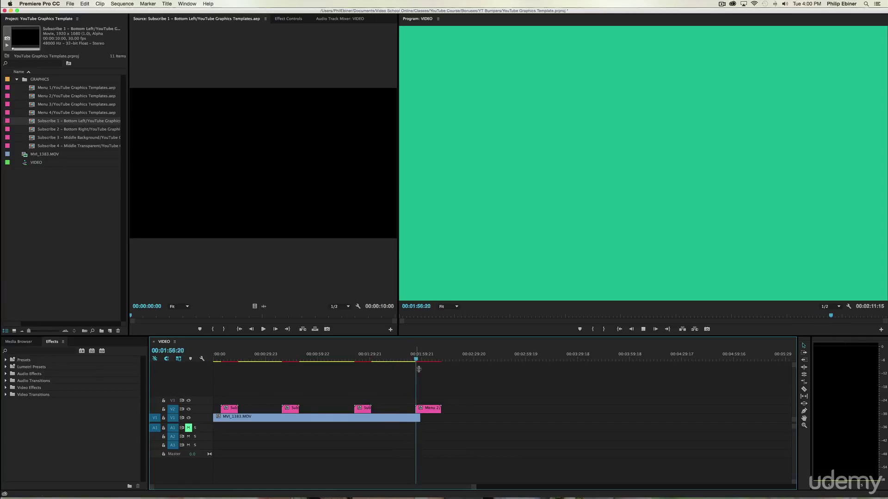